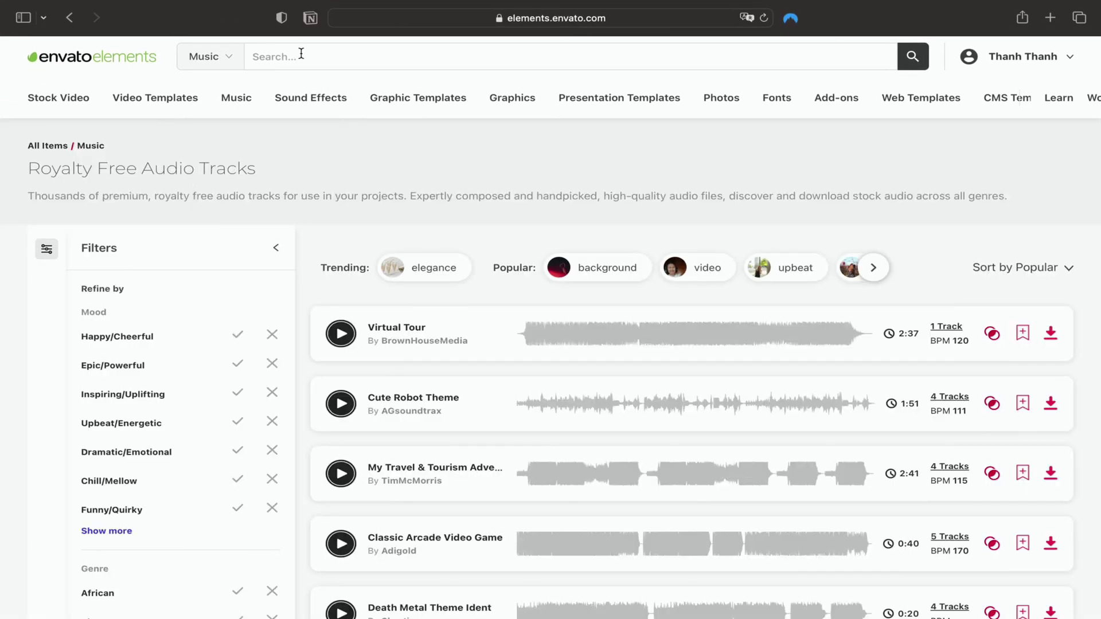
Search the Envato Elements music library for 'piano'
{"action": "left_click", "coordinate": [300, 58]}
{"action": "type", "text": "piano"}
{"action": "key", "text": "Return"}
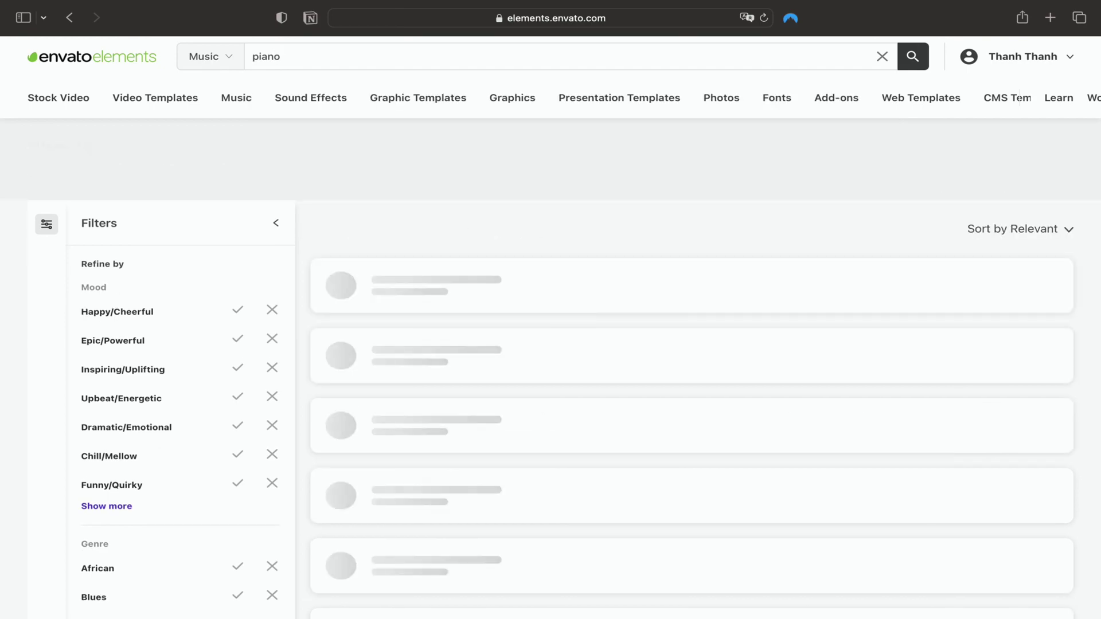
Filter the results to tracks featuring the Piano instrument
{"action": "scroll", "coordinate": [485, 313], "scroll_direction": "down", "scroll_amount": 12}
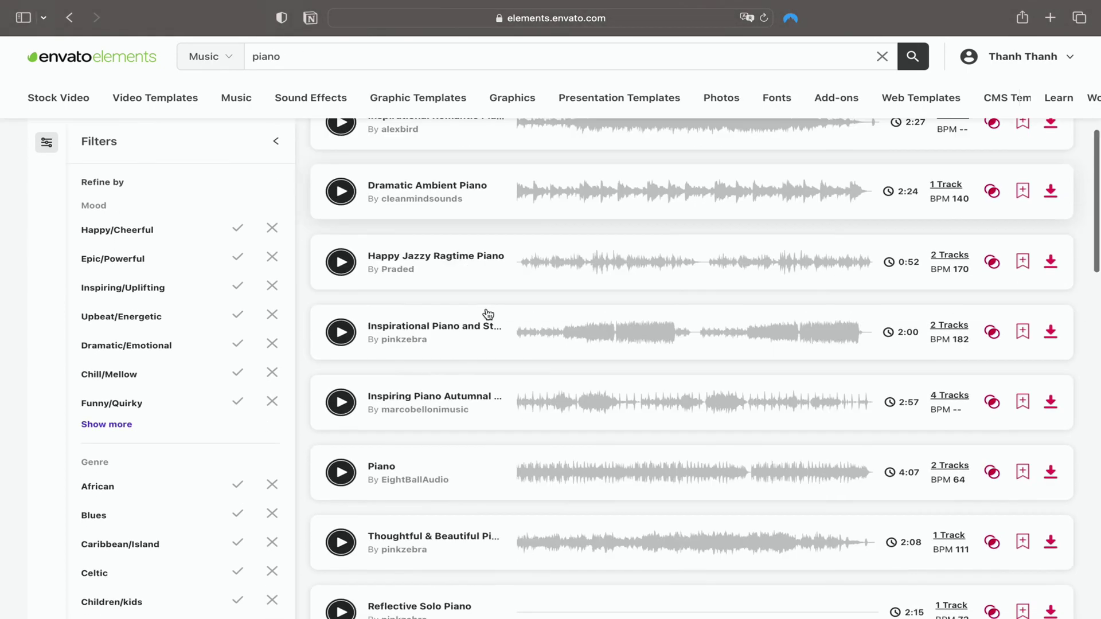
{"action": "scroll", "coordinate": [488, 314], "scroll_direction": "down", "scroll_amount": 10}
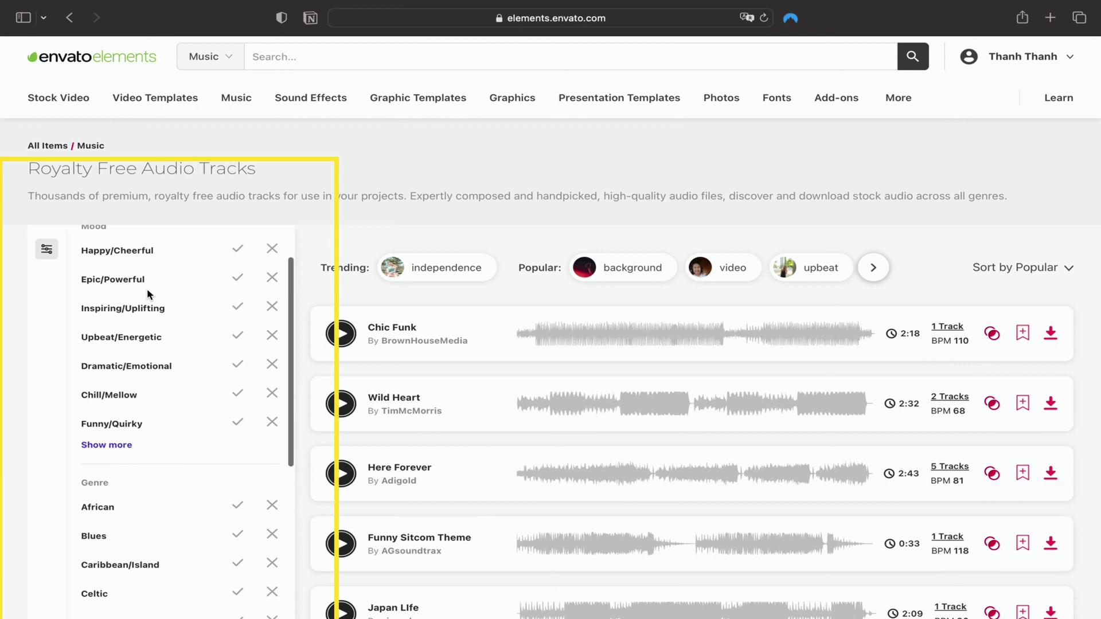
{"action": "scroll", "coordinate": [146, 287], "scroll_direction": "down", "scroll_amount": 4}
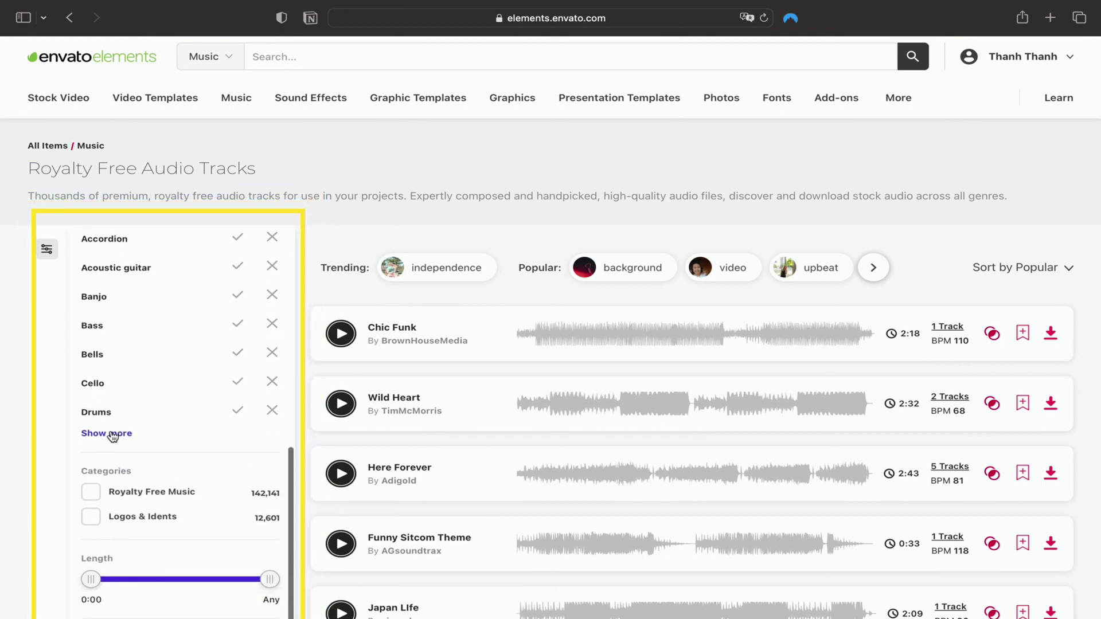
{"action": "left_click", "coordinate": [113, 433]}
{"action": "scroll", "coordinate": [113, 435], "scroll_direction": "down", "scroll_amount": 6}
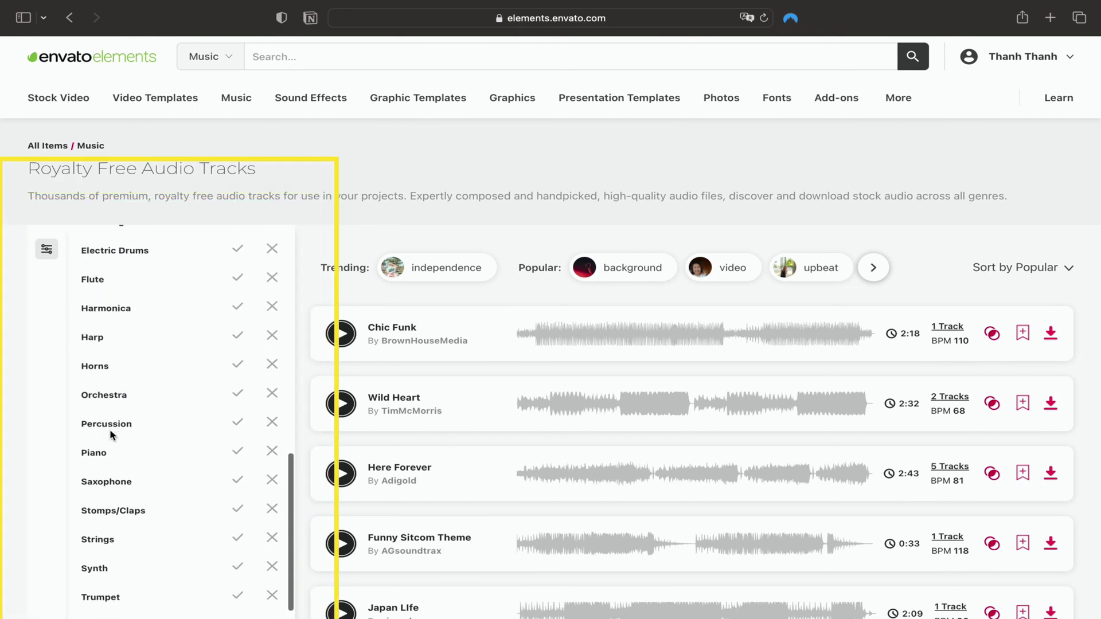
{"action": "left_click", "coordinate": [234, 434]}
Exclude the Angry, Dark and Sad moods from the results
{"action": "scroll", "coordinate": [226, 432], "scroll_direction": "up", "scroll_amount": 10}
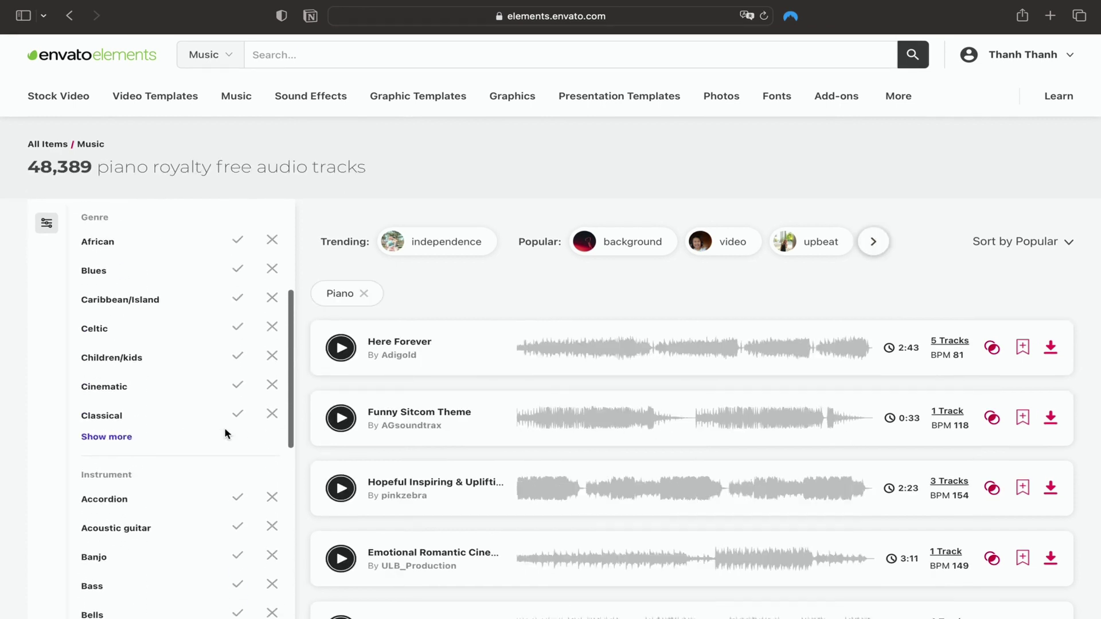
{"action": "scroll", "coordinate": [225, 428], "scroll_direction": "up", "scroll_amount": 5}
{"action": "left_click", "coordinate": [125, 467]}
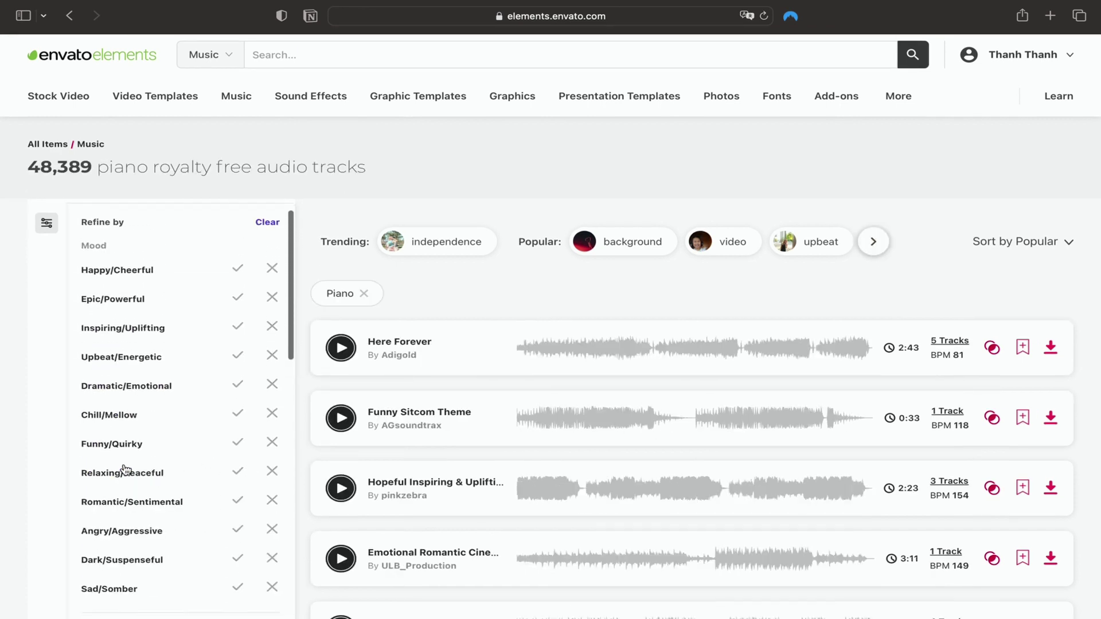
{"action": "scroll", "coordinate": [125, 468], "scroll_direction": "down", "scroll_amount": 1}
{"action": "left_click", "coordinate": [271, 489]}
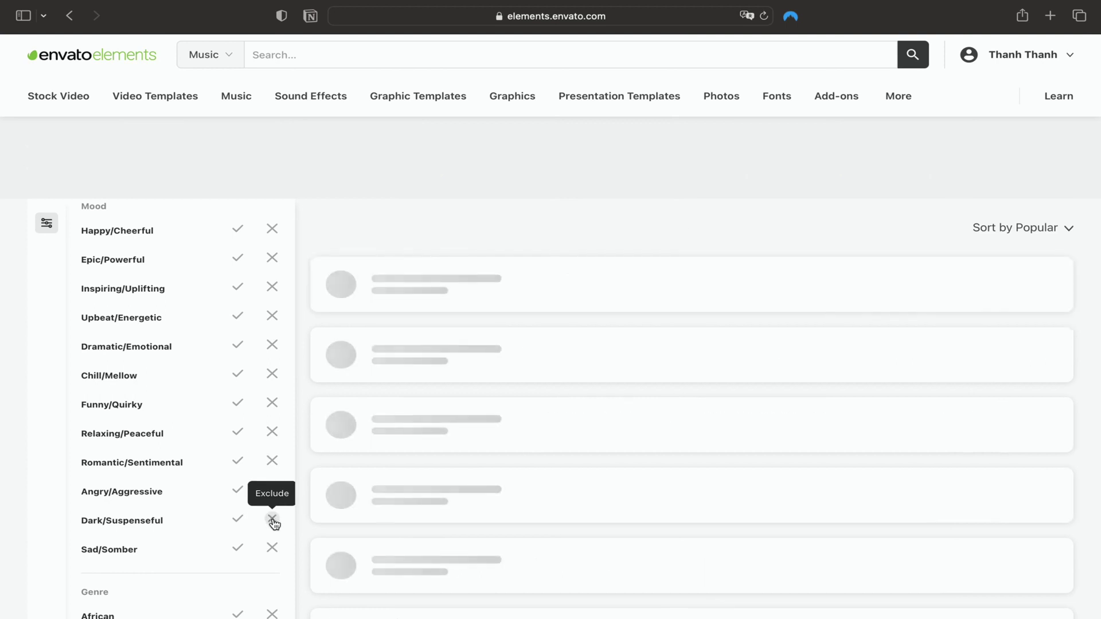
{"action": "left_click", "coordinate": [273, 520]}
{"action": "left_click", "coordinate": [272, 548]}
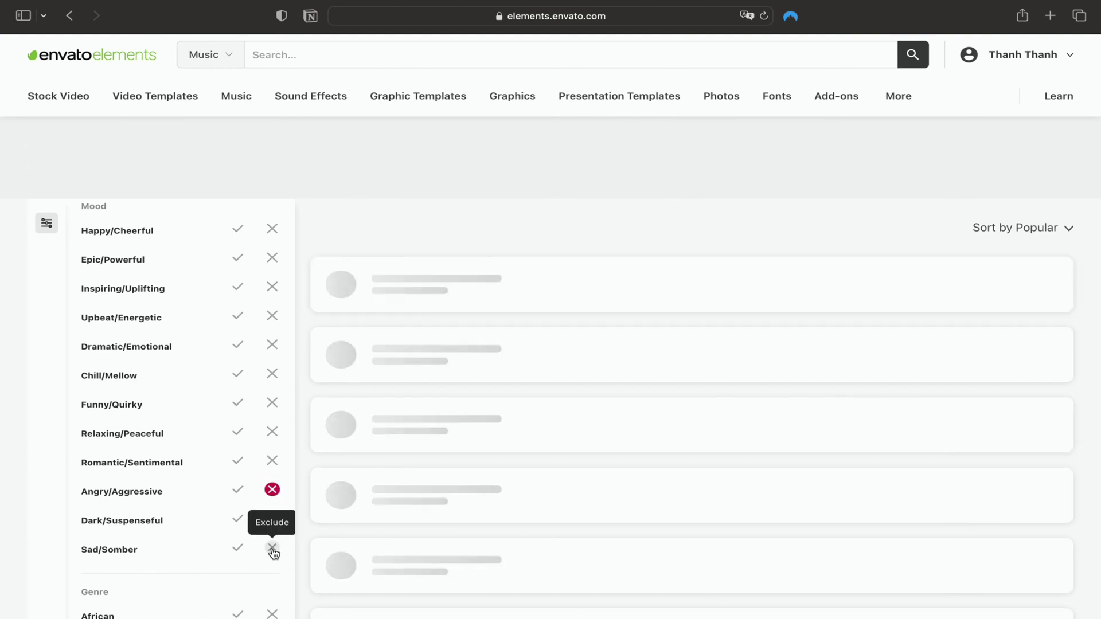
Exclude tracks with Electric guitar and Electric Drums
{"action": "scroll", "coordinate": [218, 530], "scroll_direction": "down", "scroll_amount": 15}
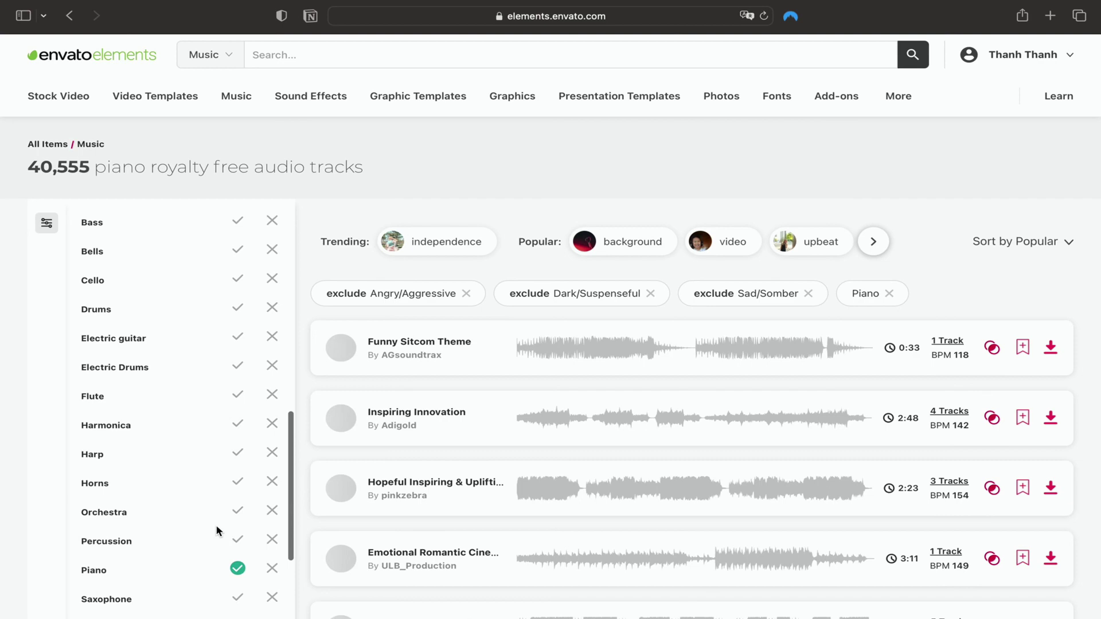
{"action": "scroll", "coordinate": [218, 516], "scroll_direction": "up", "scroll_amount": 1}
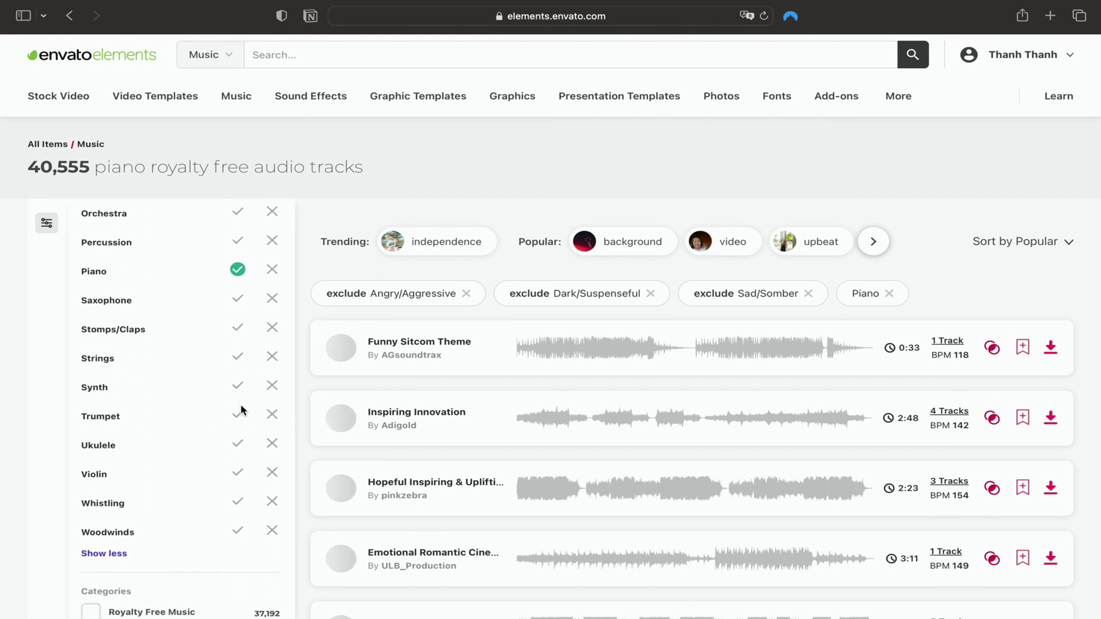
{"action": "scroll", "coordinate": [201, 441], "scroll_direction": "up", "scroll_amount": 5}
{"action": "left_click", "coordinate": [273, 276]}
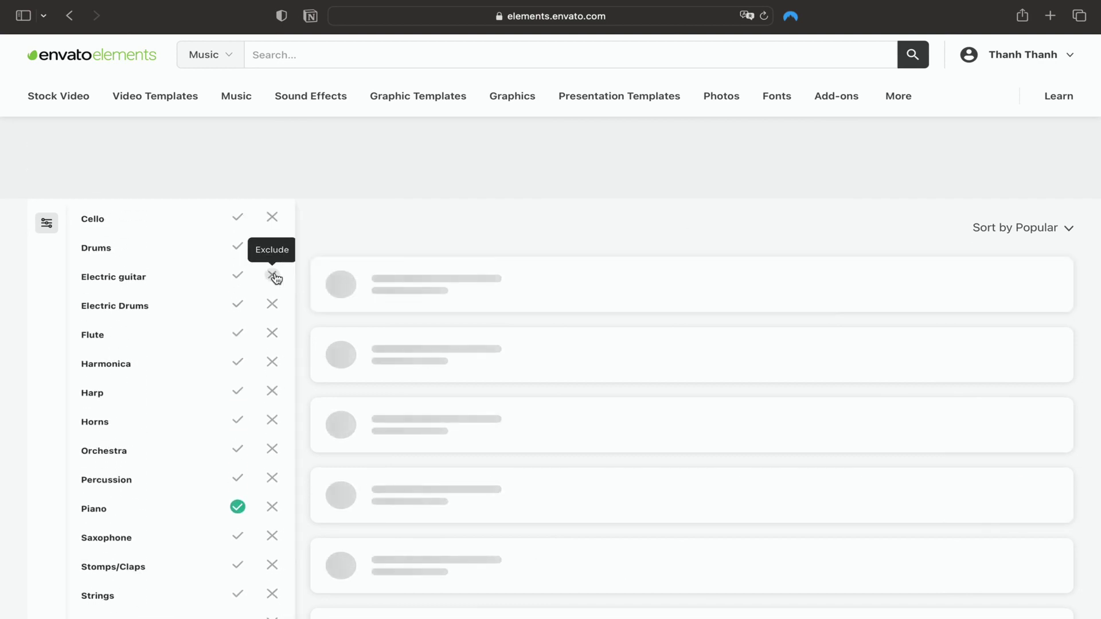
{"action": "left_click", "coordinate": [273, 304]}
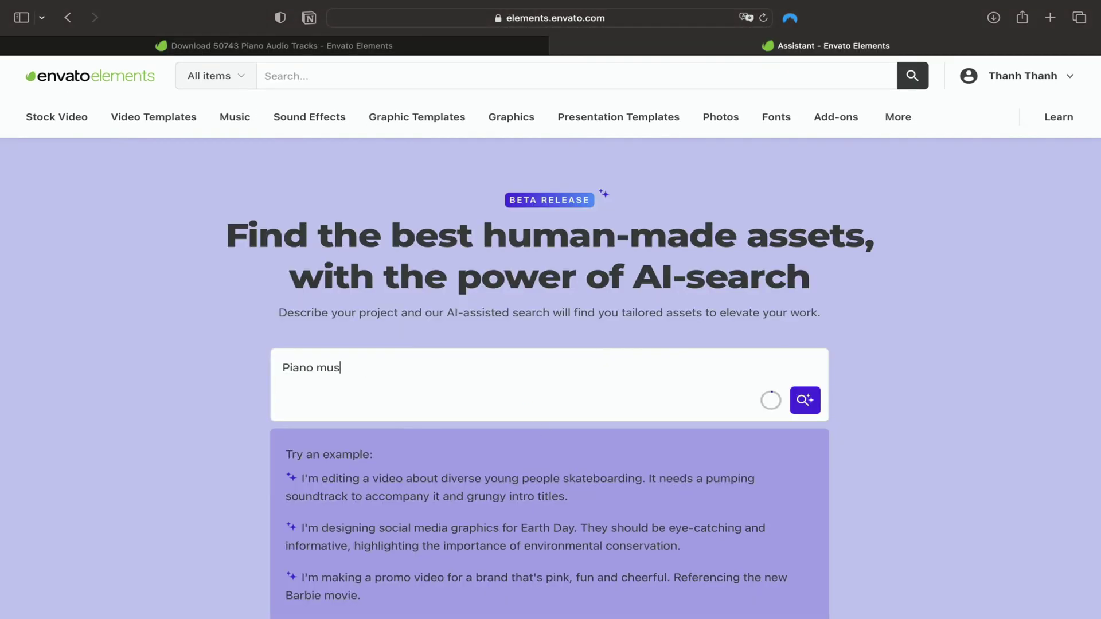
Run the AI search for piano-only music and preview the first suggestions, including Melancholic Classic
{"action": "type", "text": "ic"}
{"action": "key", "text": "Return"}
{"action": "left_click", "coordinate": [67, 424]}
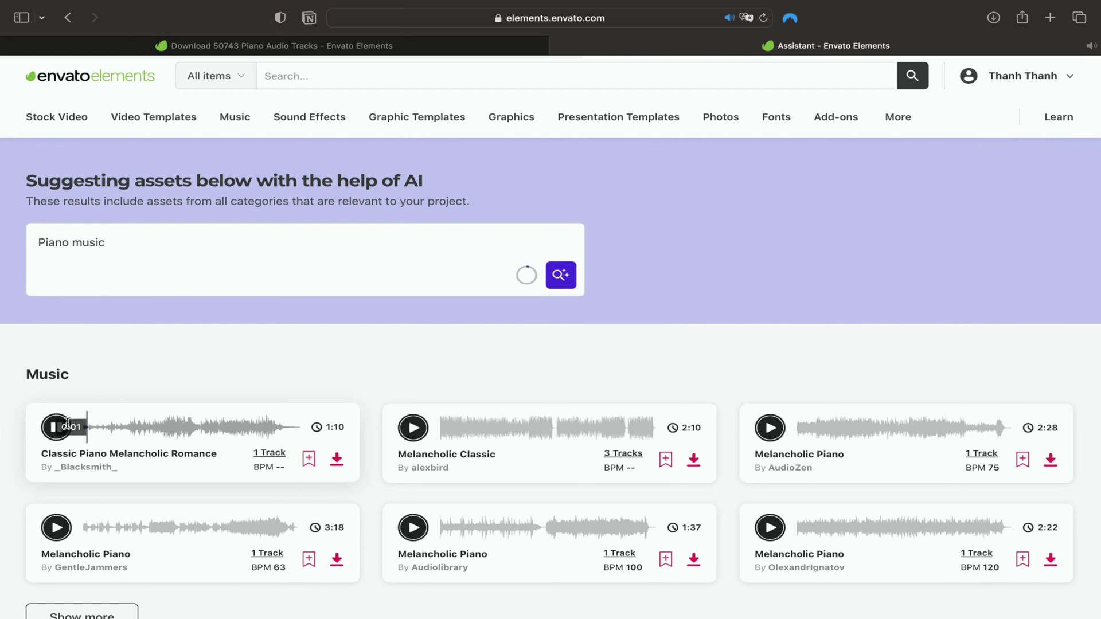
{"action": "left_click", "coordinate": [413, 428]}
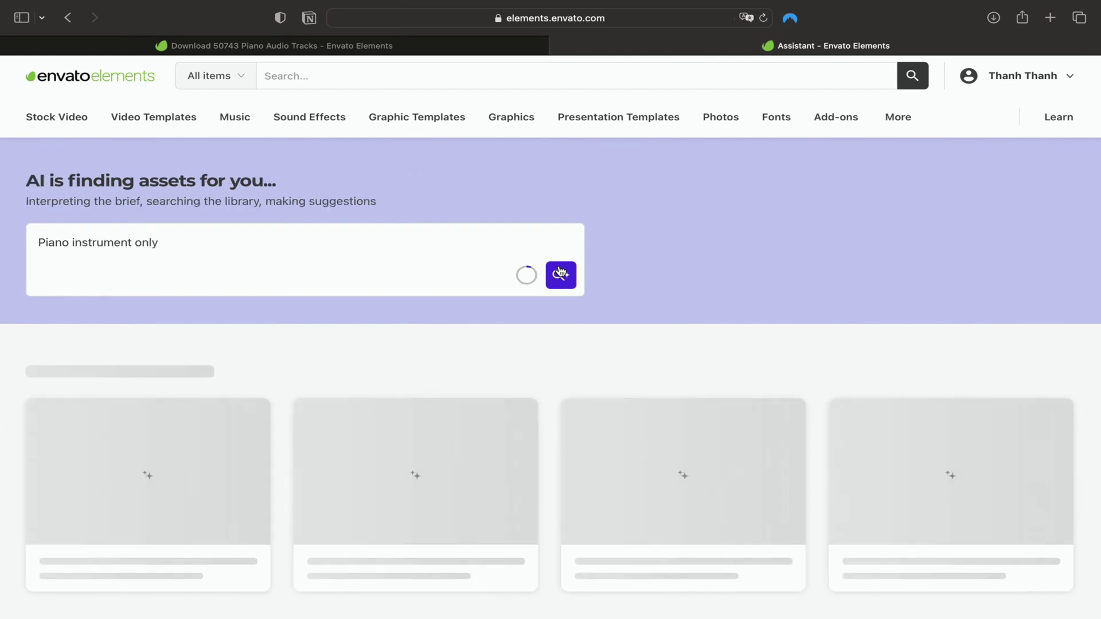
Preview the Bright_Light, Praded and IvanLuzan Classical Piano tracks partway in
{"action": "left_click", "coordinate": [859, 526]}
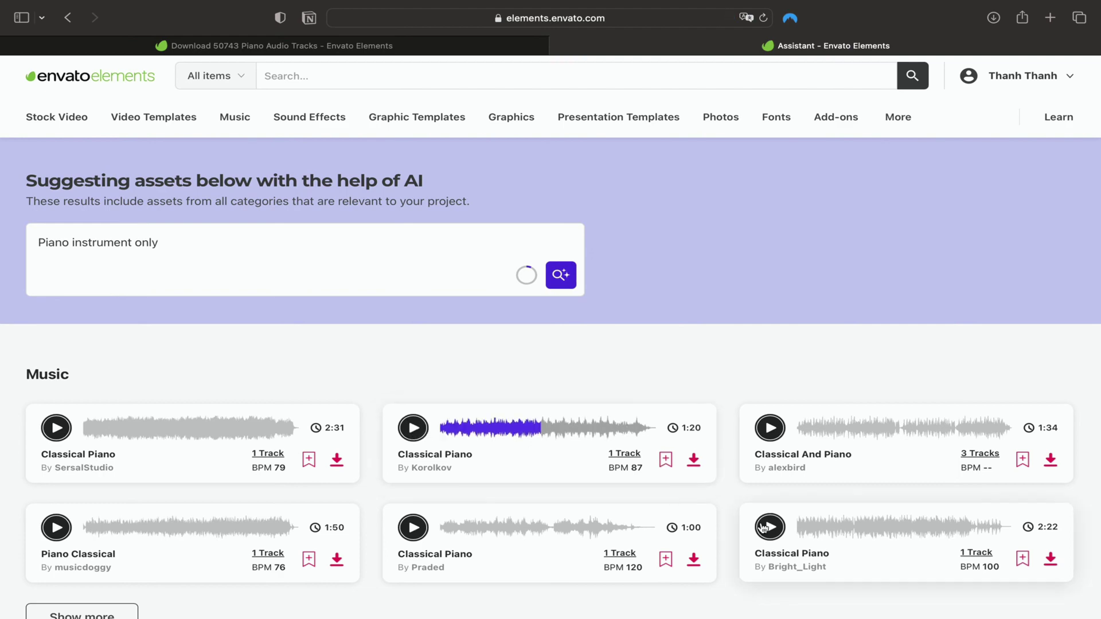
{"action": "left_click", "coordinate": [570, 526]}
{"action": "scroll", "coordinate": [570, 523], "scroll_direction": "down", "scroll_amount": 4}
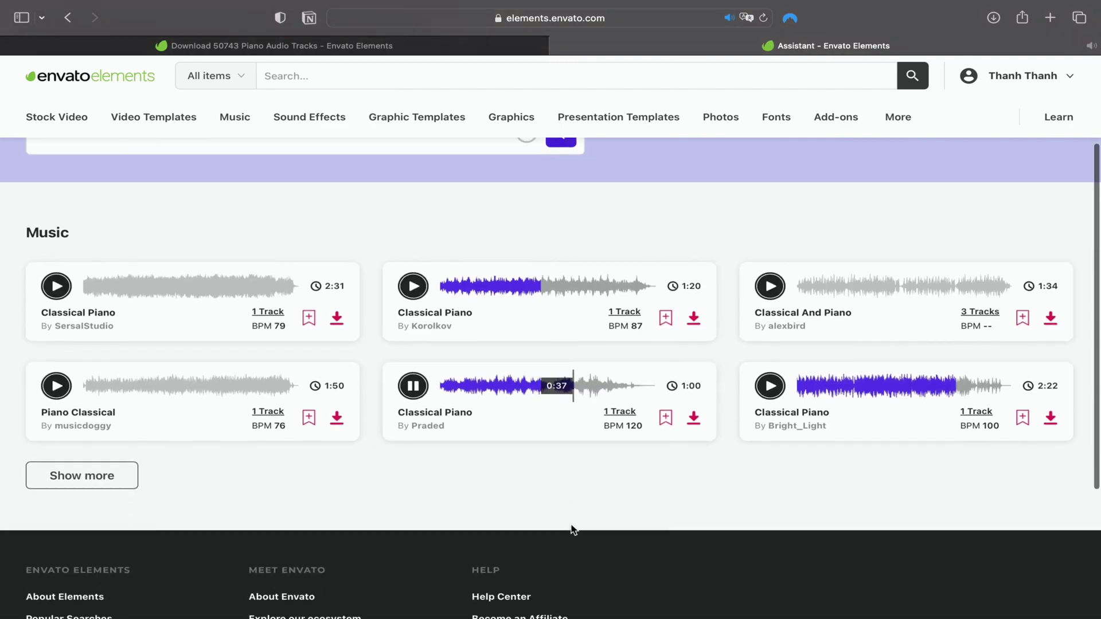
{"action": "left_click", "coordinate": [259, 416]}
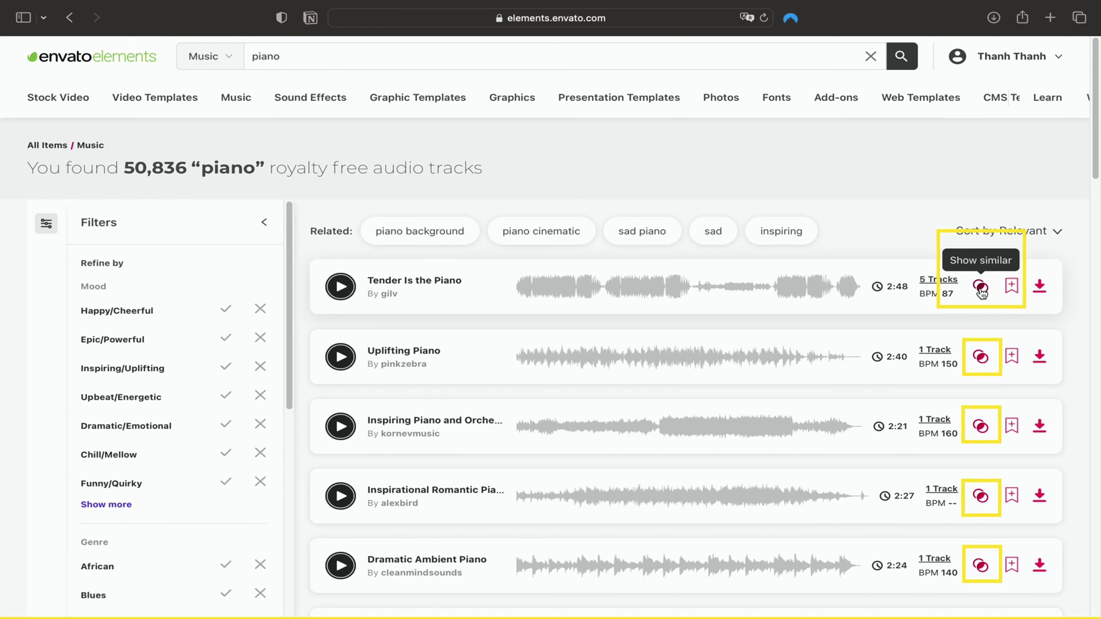
Show tracks similar to Tender Is the Piano and scroll through the Similar items list
{"action": "left_click", "coordinate": [980, 288]}
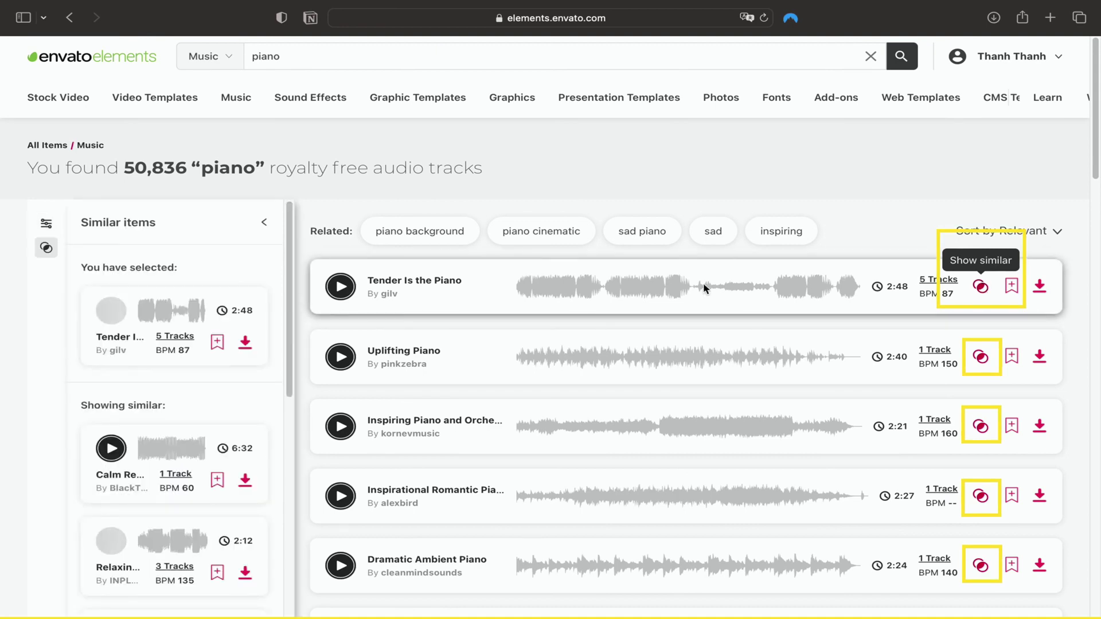
{"action": "scroll", "coordinate": [217, 390], "scroll_direction": "down", "scroll_amount": 6}
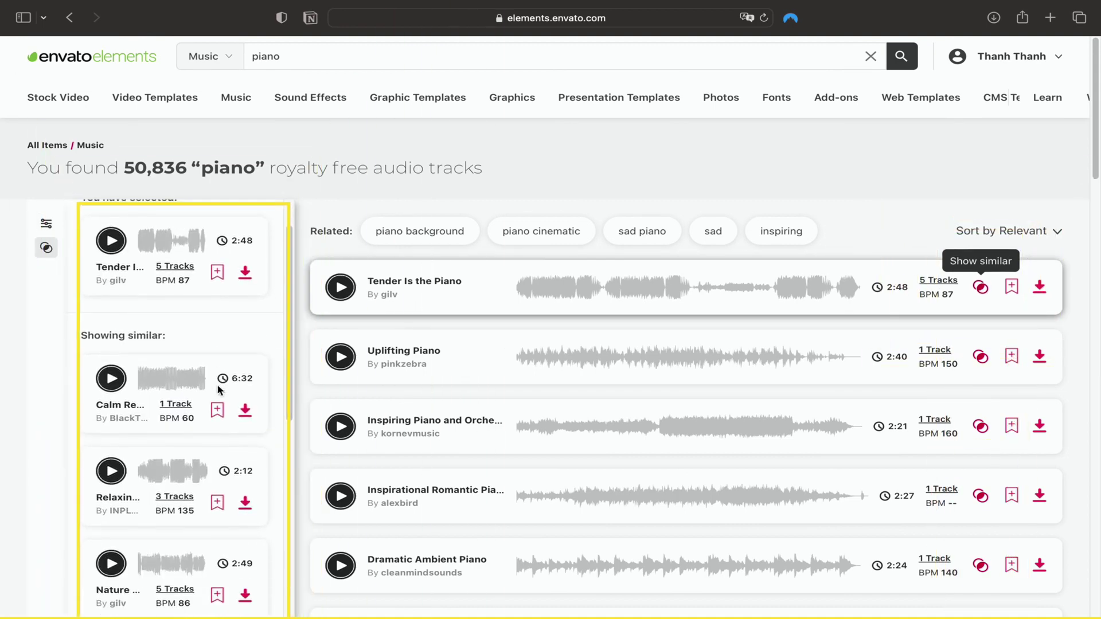
{"action": "scroll", "coordinate": [218, 390], "scroll_direction": "down", "scroll_amount": 10}
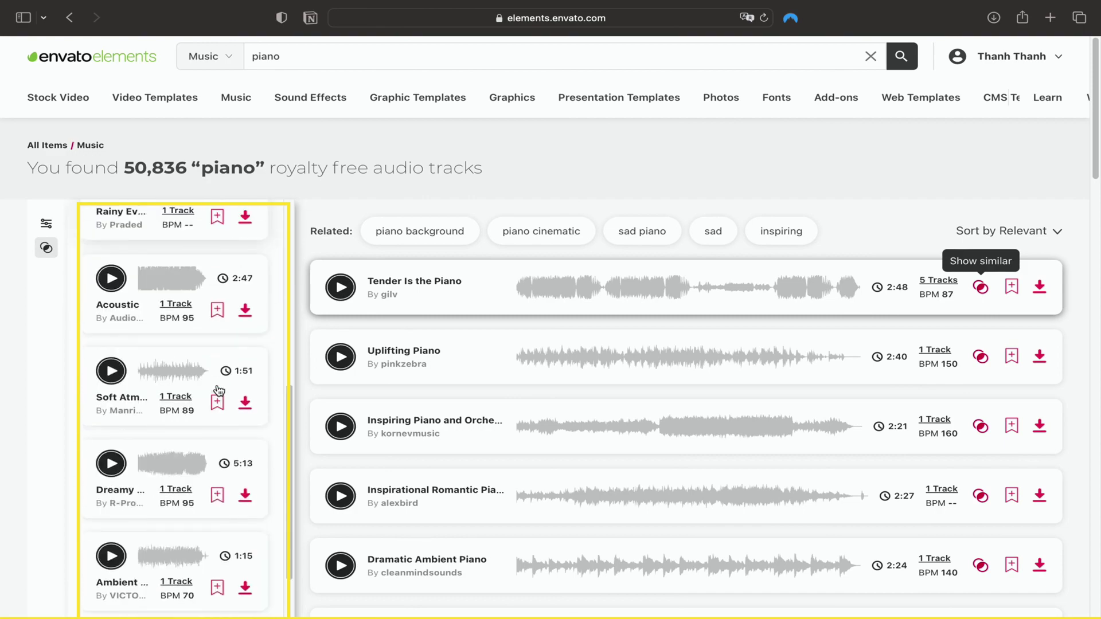
{"action": "scroll", "coordinate": [218, 391], "scroll_direction": "down", "scroll_amount": 5}
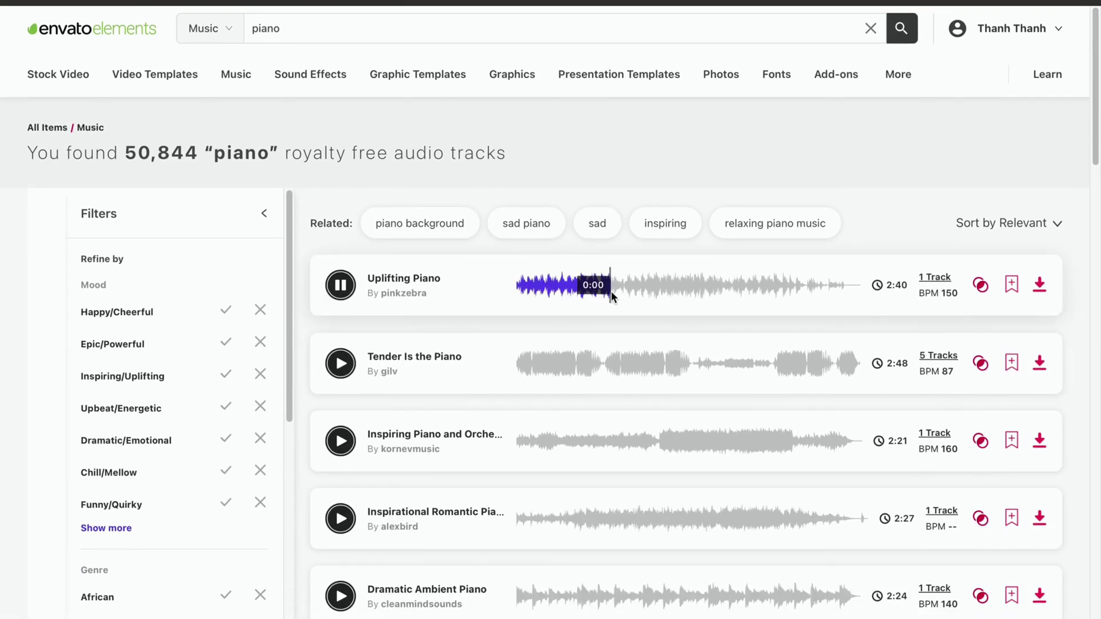
Sample Uplifting Piano, Tender Is the Piano and the third track at later points
{"action": "left_click", "coordinate": [699, 293]}
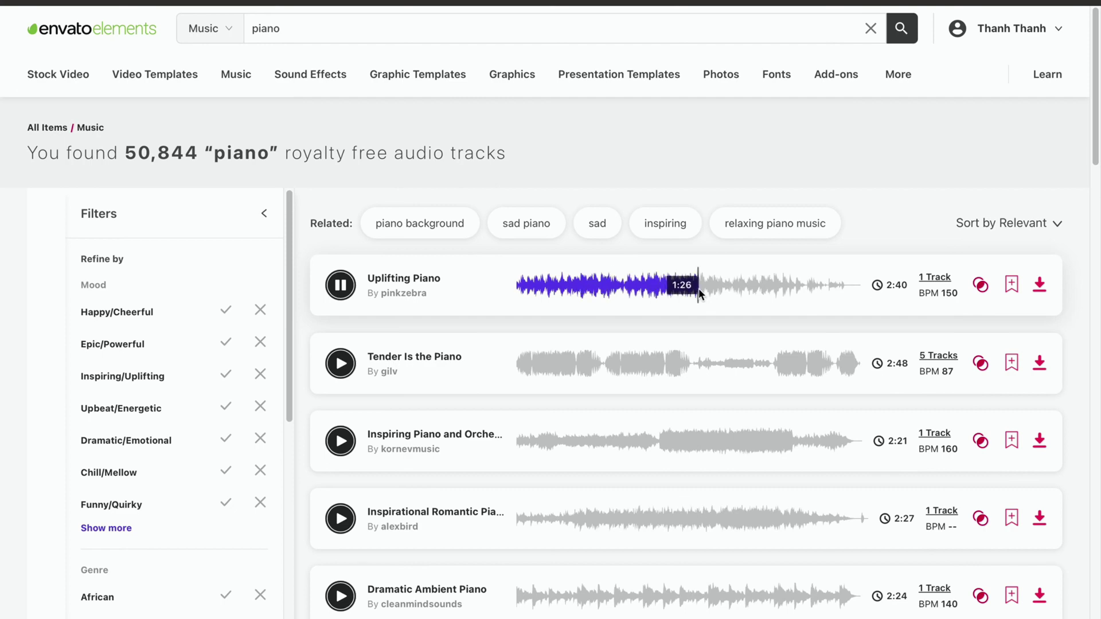
{"action": "left_click", "coordinate": [562, 370]}
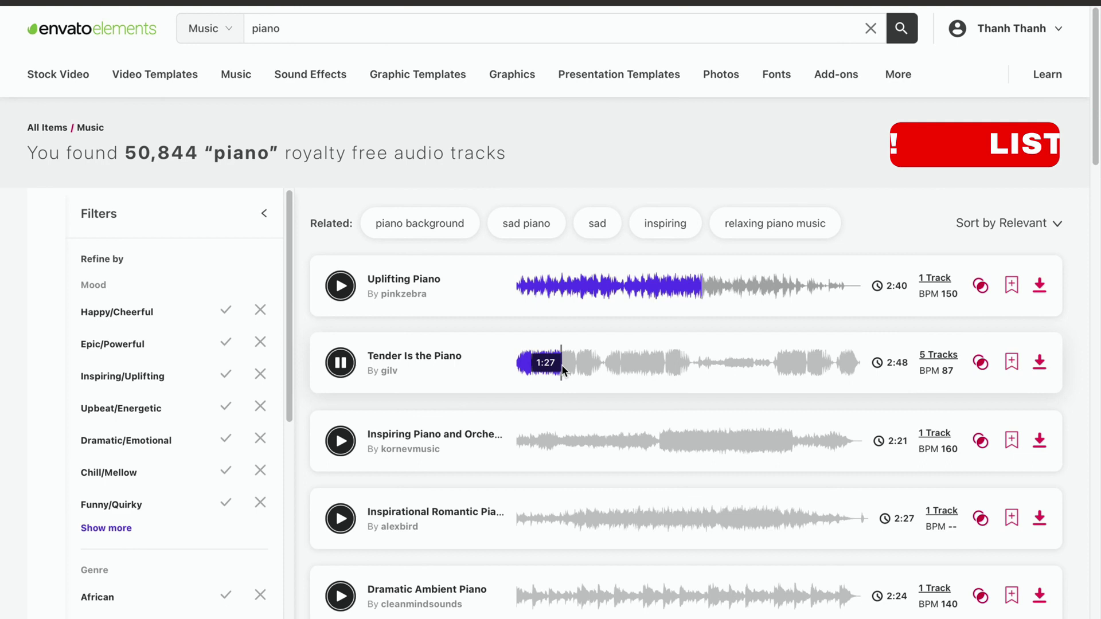
{"action": "left_click", "coordinate": [651, 364]}
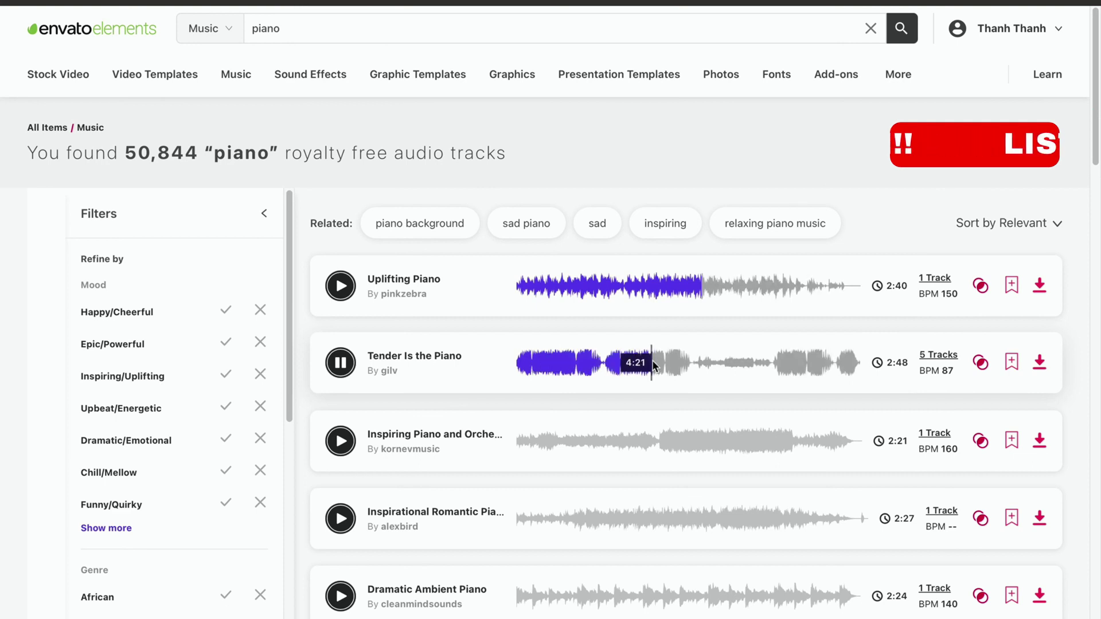
{"action": "left_click", "coordinate": [724, 433]}
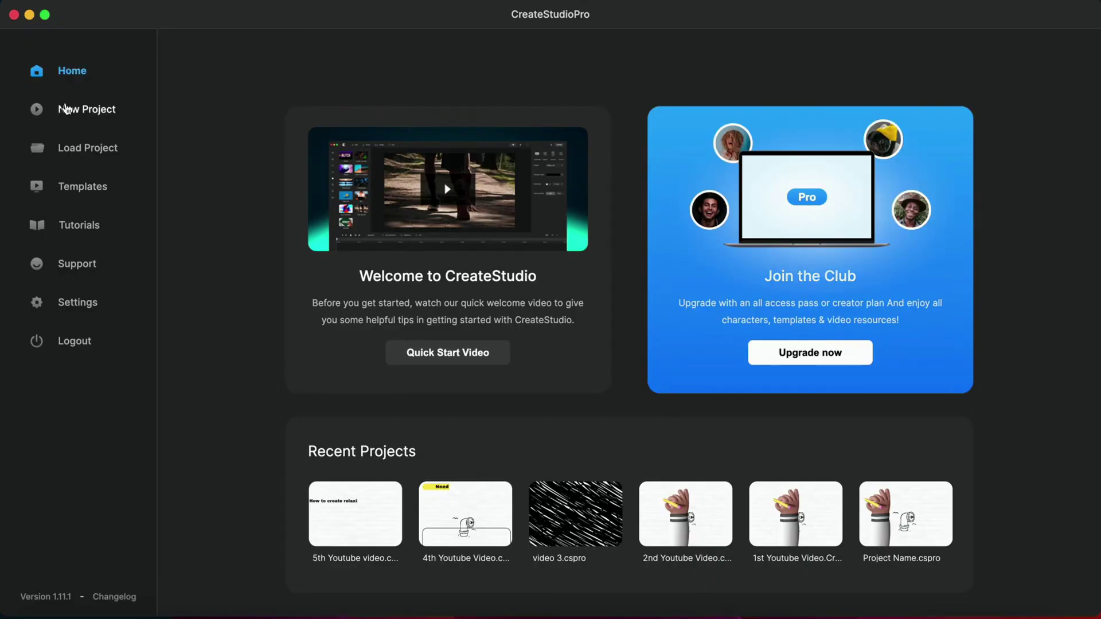
Create a from-scratch project on the default 1080p HD canvas
{"action": "left_click", "coordinate": [61, 109]}
{"action": "left_click", "coordinate": [435, 306]}
{"action": "left_click", "coordinate": [611, 405]}
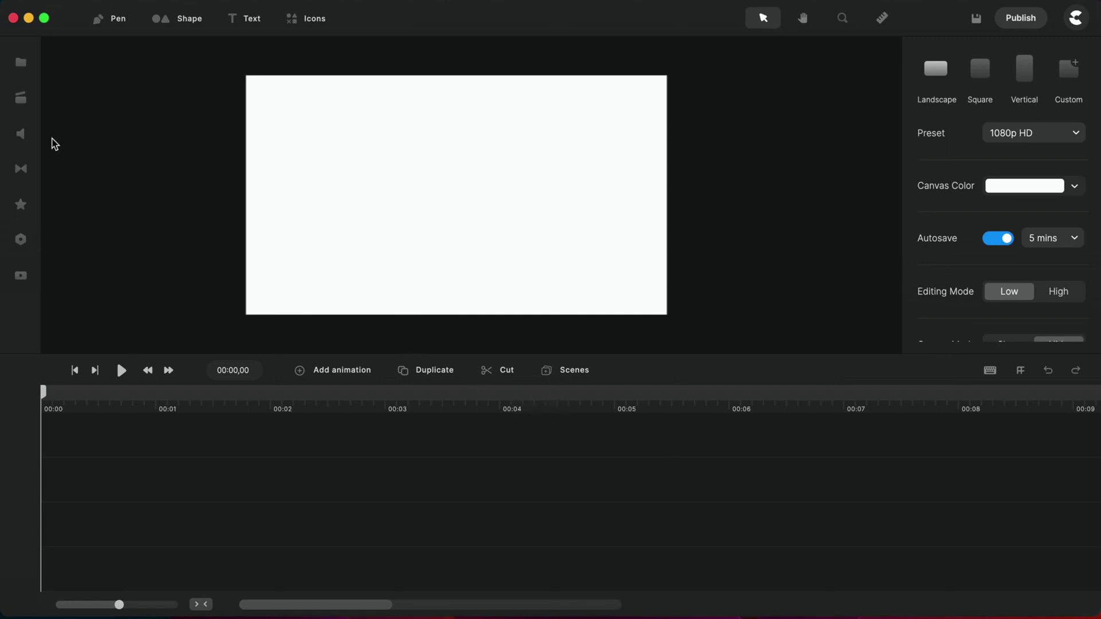
Search the library for 'search' and add the lined-paper Searching scene
{"action": "left_click", "coordinate": [25, 100]}
{"action": "left_click", "coordinate": [74, 61]}
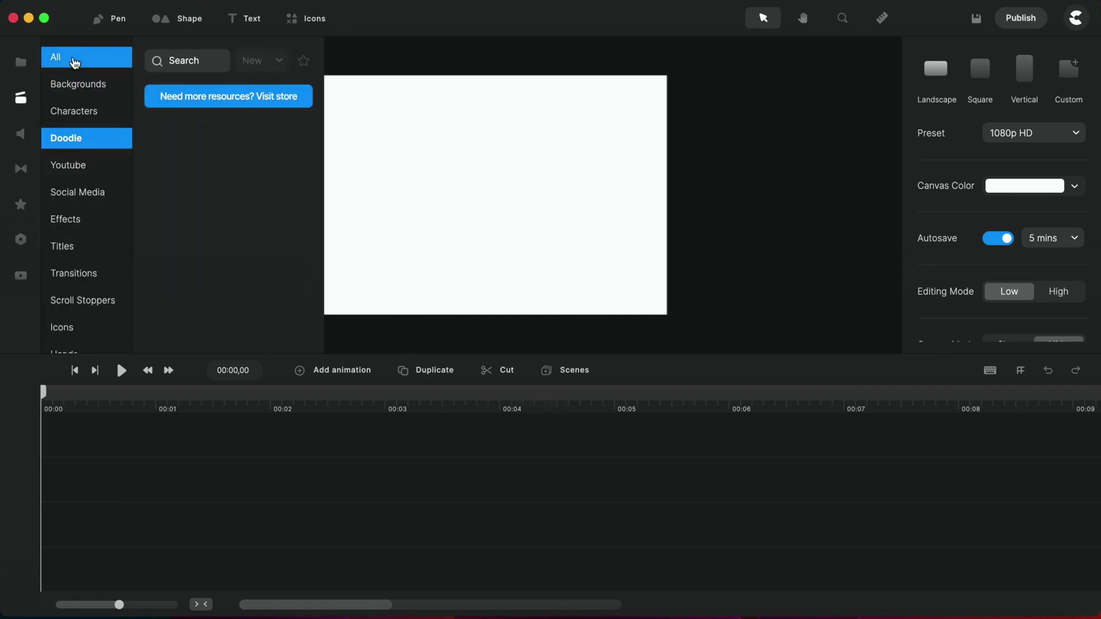
{"action": "left_click", "coordinate": [174, 63]}
{"action": "type", "text": "search"}
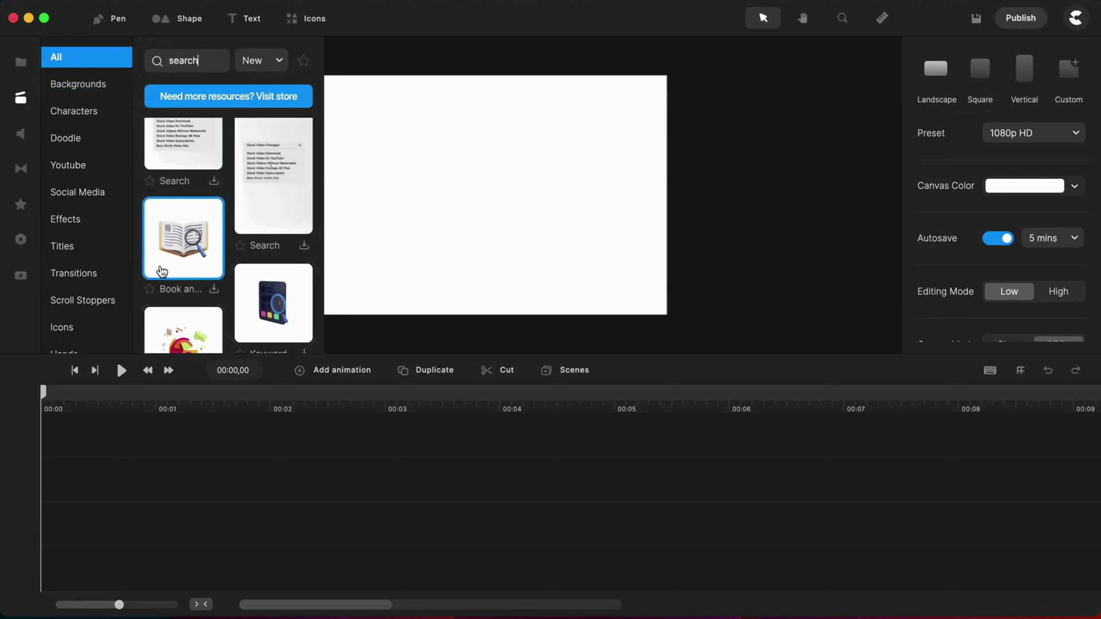
{"action": "scroll", "coordinate": [166, 269], "scroll_direction": "down", "scroll_amount": 5}
{"action": "left_click", "coordinate": [202, 222]}
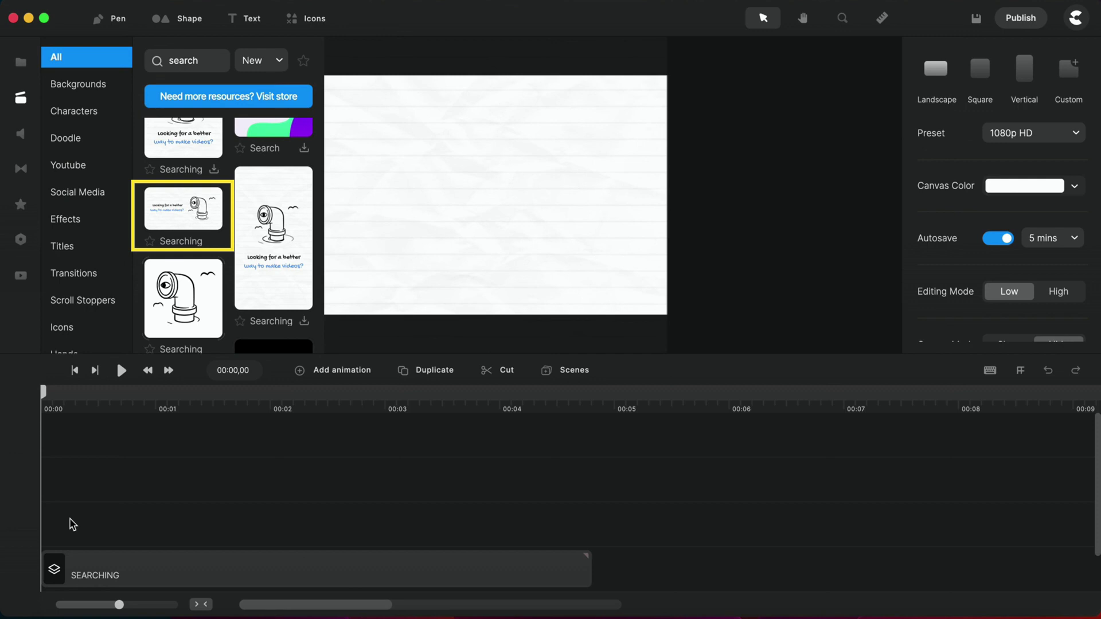
Delete the scene's drawing, text and sound effect clips
{"action": "scroll", "coordinate": [78, 504], "scroll_direction": "down", "scroll_amount": 2}
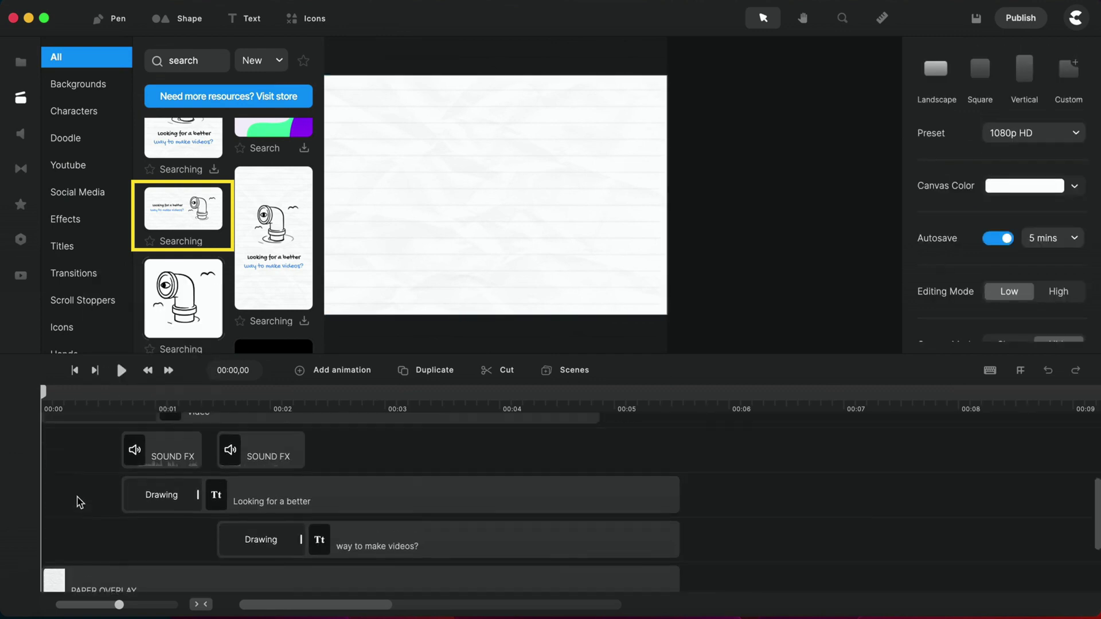
{"action": "left_click_drag", "start_coordinate": [779, 565], "coordinate": [368, 475]}
{"action": "right_click", "coordinate": [198, 350]}
{"action": "left_click", "coordinate": [220, 406]}
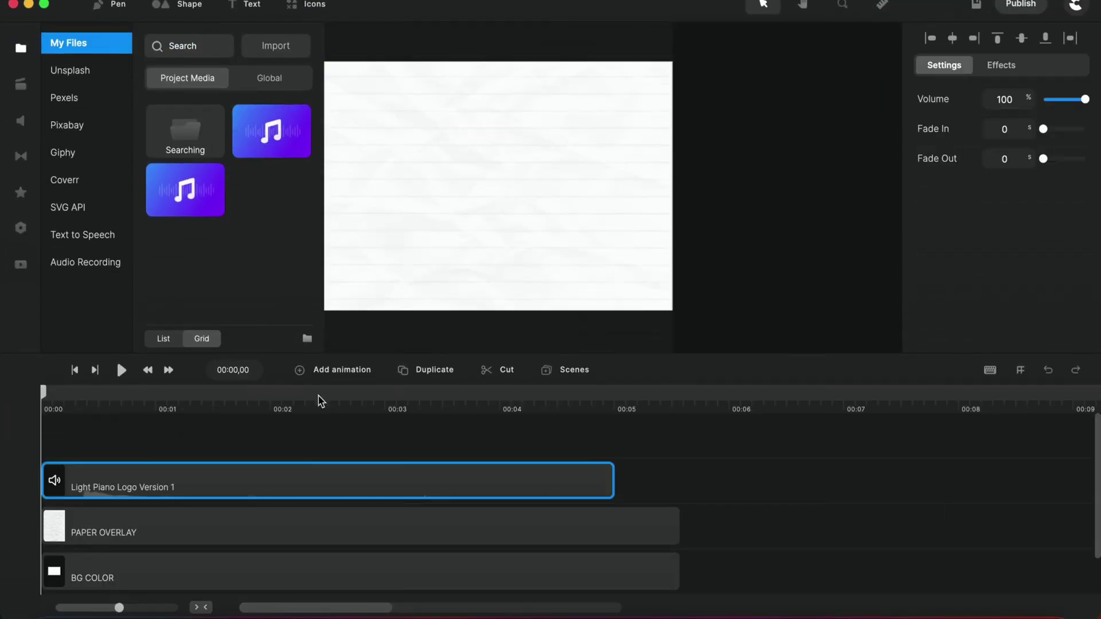
Move the Light Piano Logo track below BG COLOR and add Emotional Piano after it
{"action": "left_click_drag", "start_coordinate": [243, 498], "coordinate": [239, 576]}
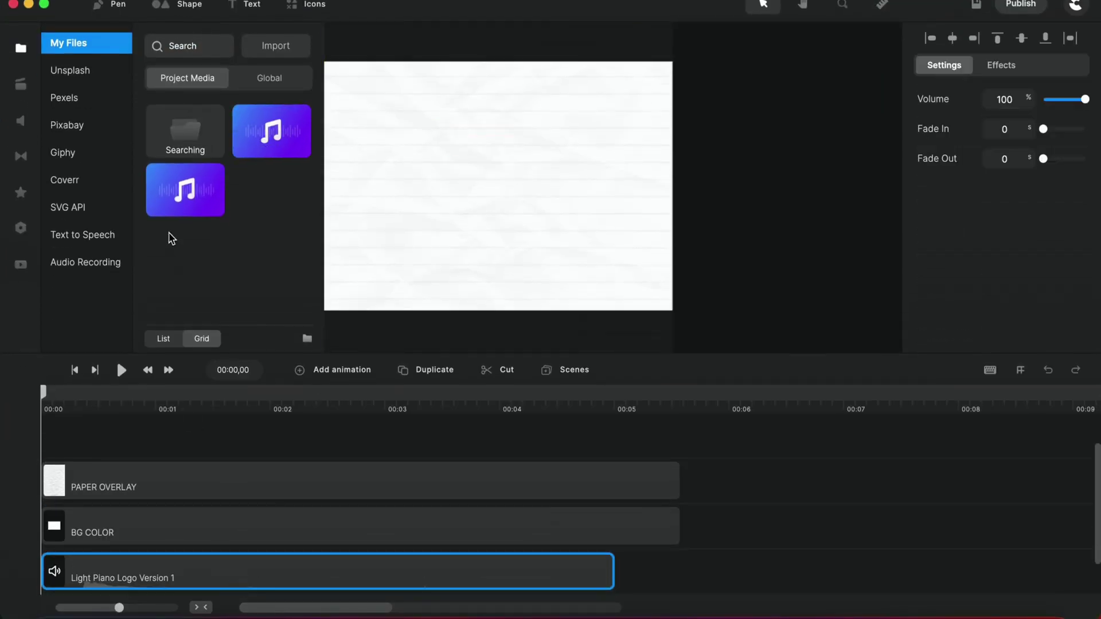
{"action": "left_click_drag", "start_coordinate": [187, 180], "coordinate": [791, 580]}
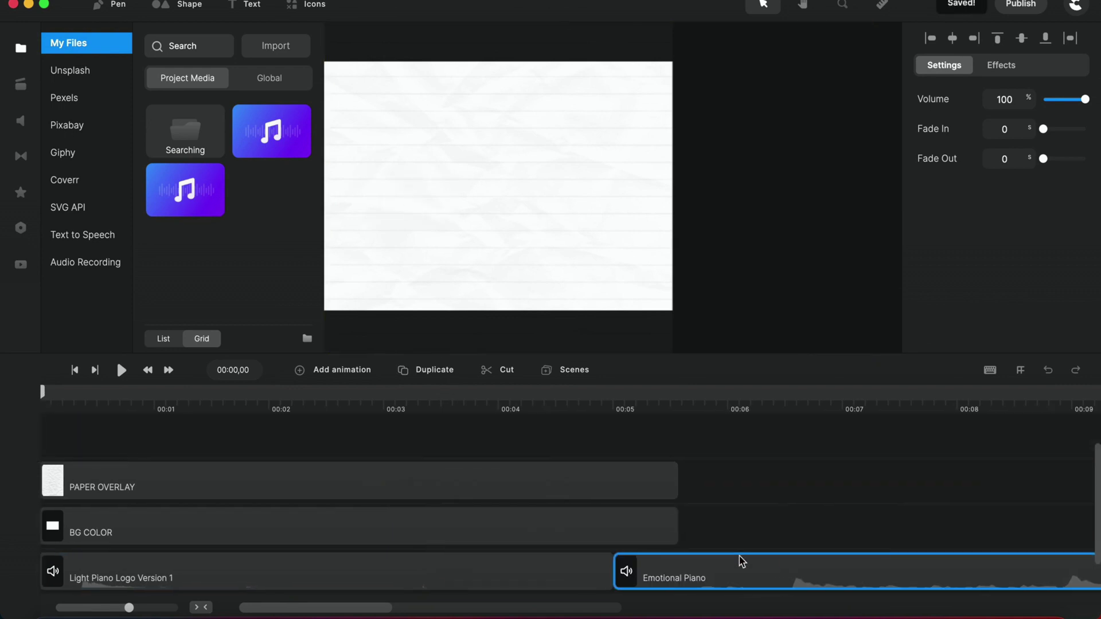
{"action": "scroll", "coordinate": [741, 560], "scroll_direction": "right", "scroll_amount": 3}
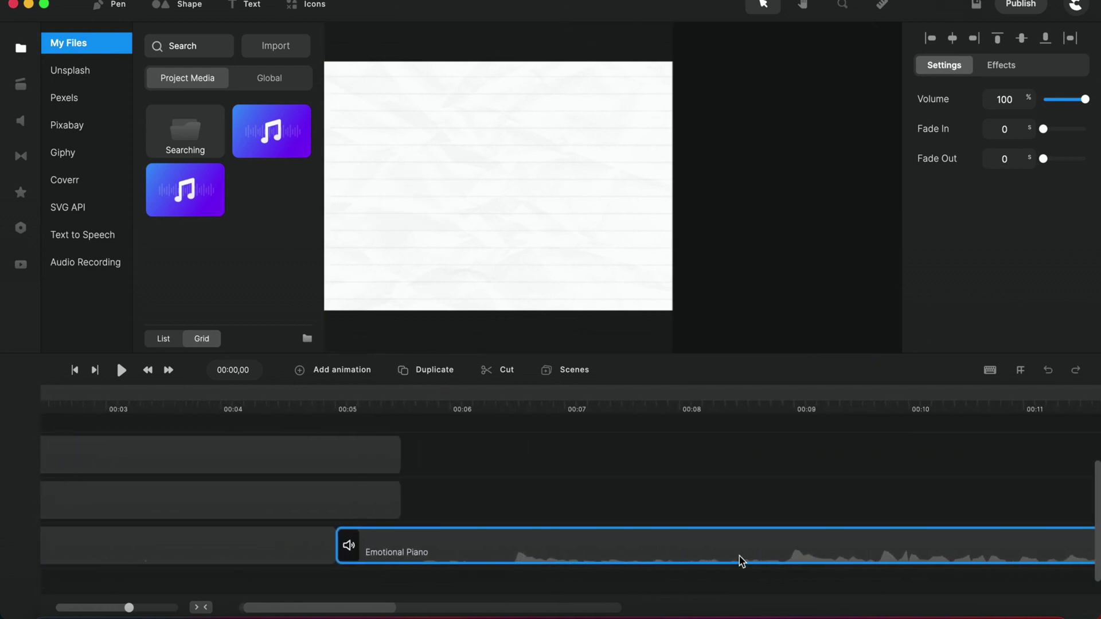
{"action": "scroll", "coordinate": [741, 560], "scroll_direction": "left", "scroll_amount": 3}
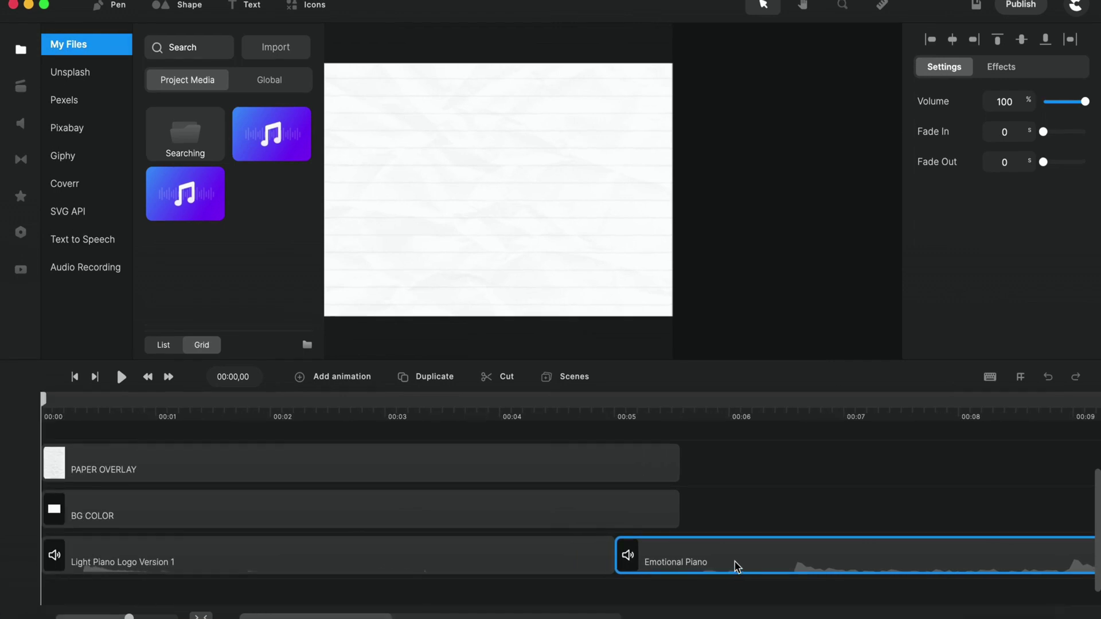
Duplicate the BG COLOR clip, place it after 00:05 and make it black (000000)
{"action": "left_click", "coordinate": [393, 521]}
{"action": "left_click", "coordinate": [436, 373]}
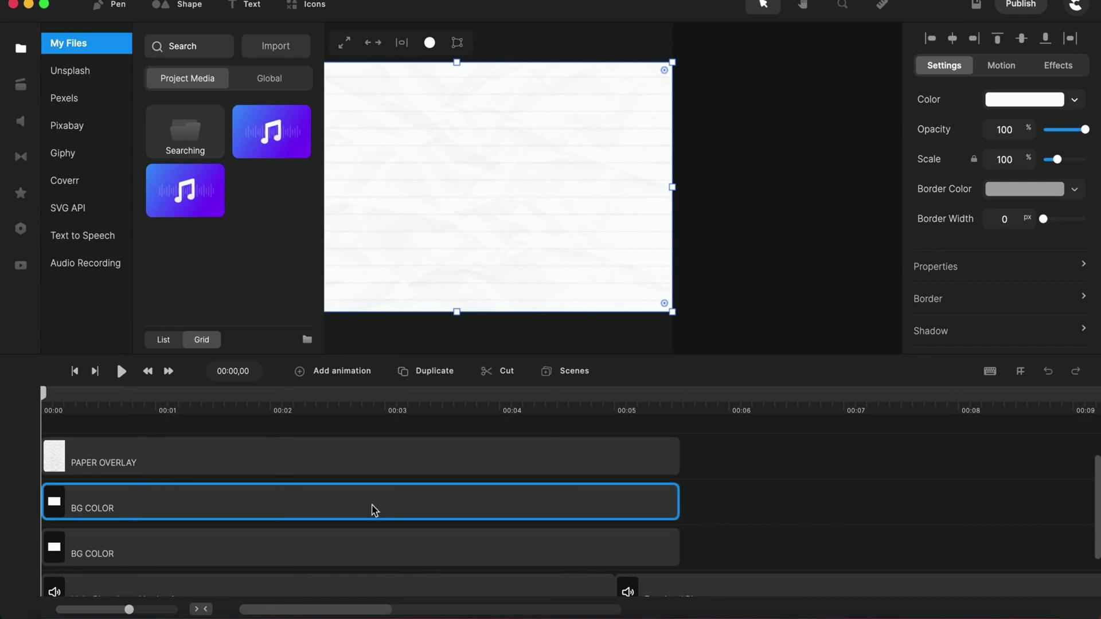
{"action": "left_click_drag", "start_coordinate": [374, 510], "coordinate": [1006, 554]}
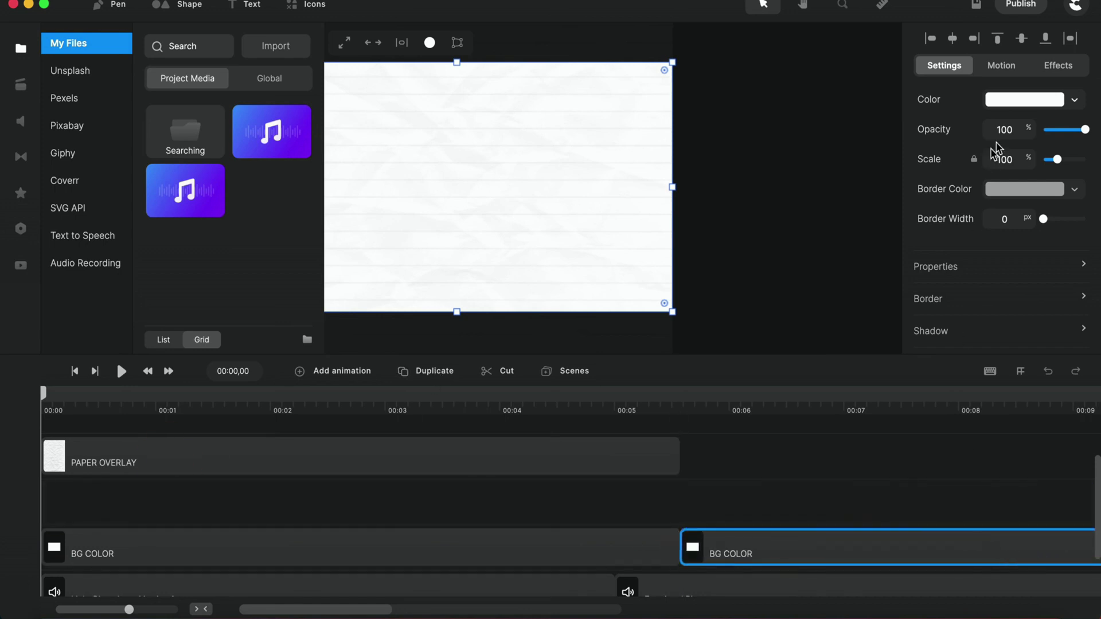
{"action": "left_click", "coordinate": [1020, 102]}
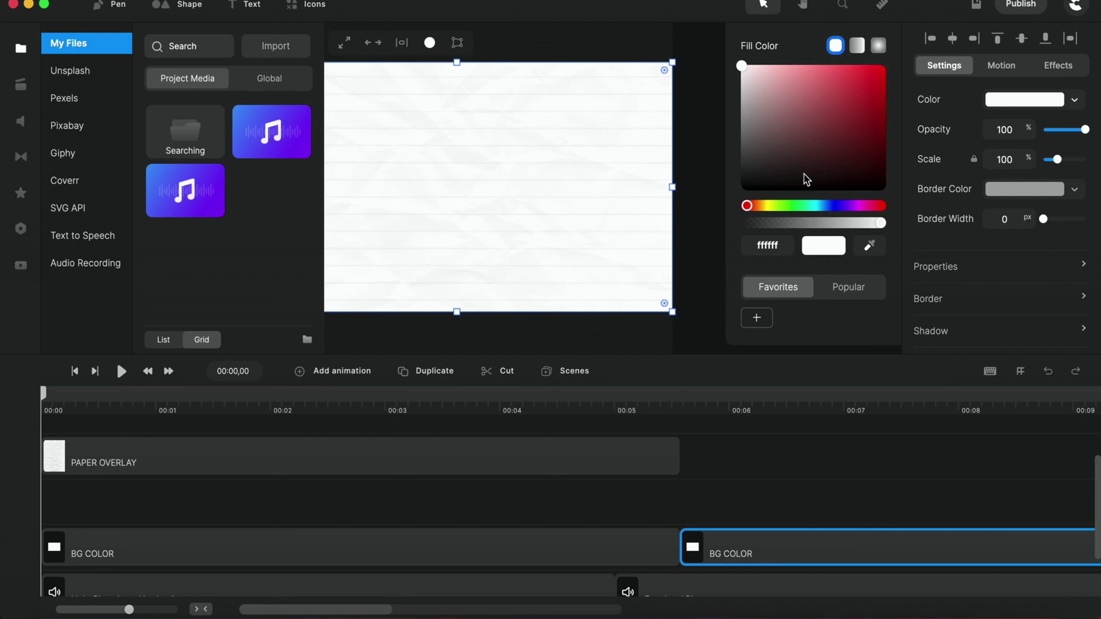
{"action": "left_click_drag", "start_coordinate": [741, 68], "coordinate": [743, 208]}
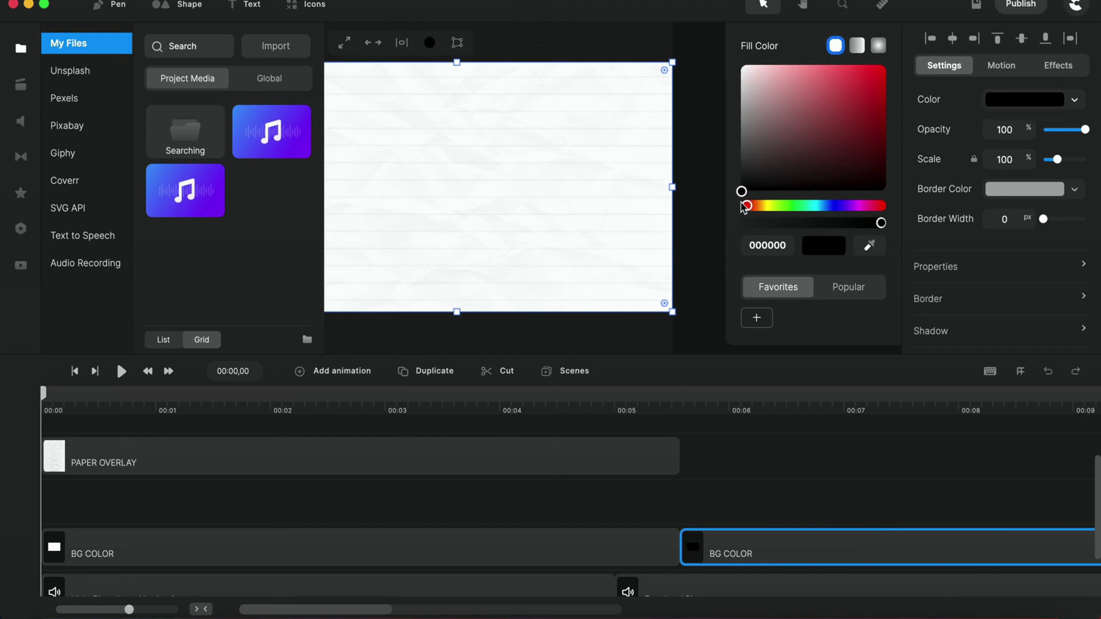
Remove the empty excess track from the timeline
{"action": "scroll", "coordinate": [465, 519], "scroll_direction": "right", "scroll_amount": 3}
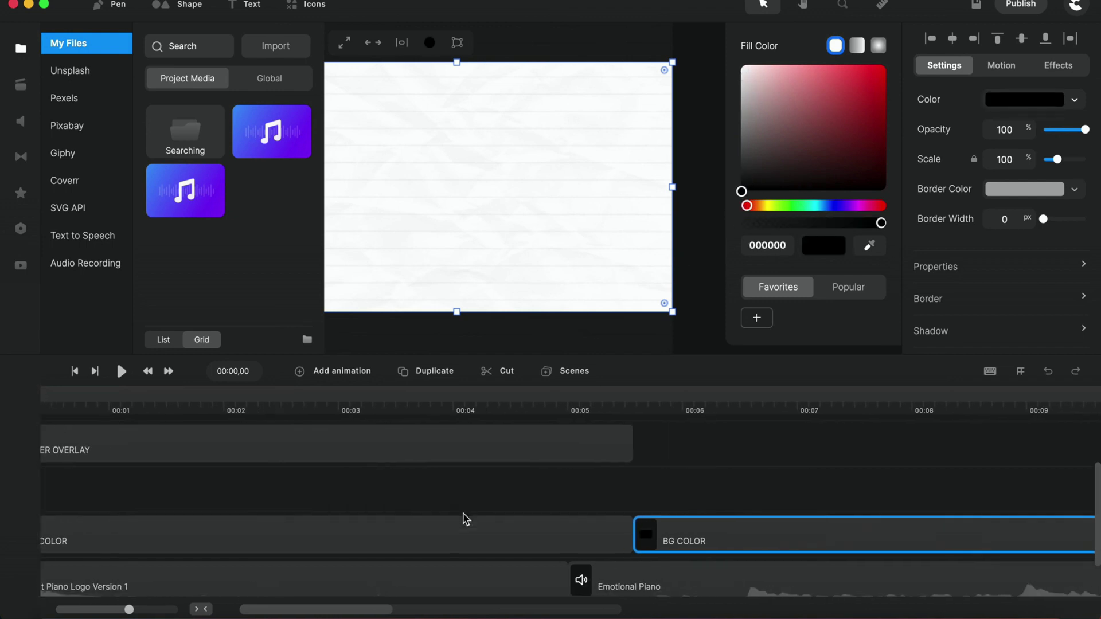
{"action": "right_click", "coordinate": [466, 490]}
{"action": "left_click", "coordinate": [497, 469]}
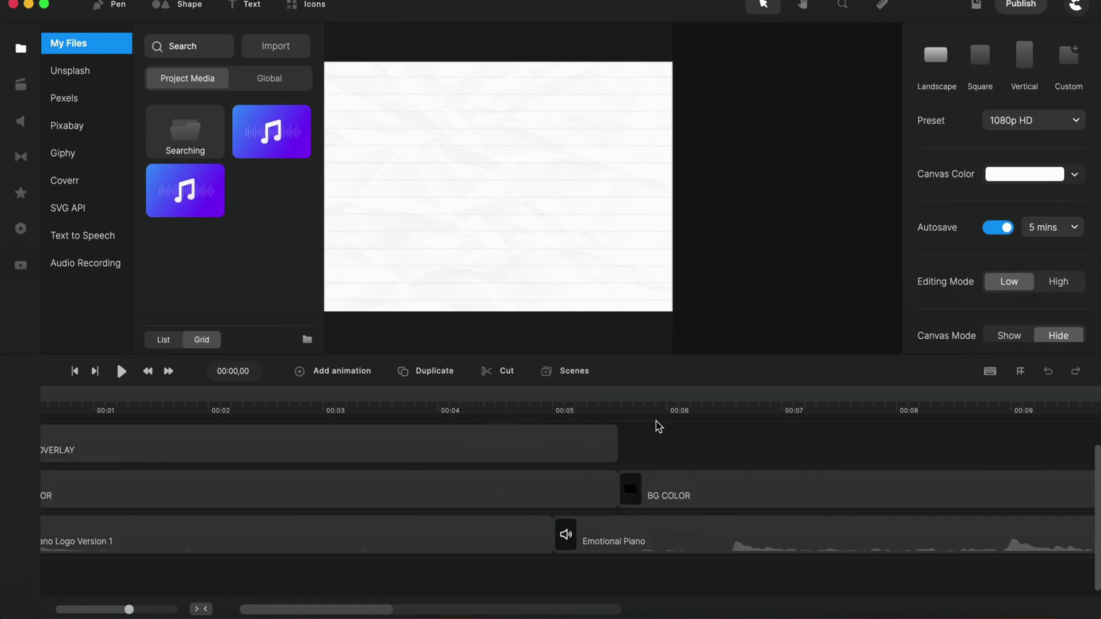
Stretch the paper overlay to about 02:10 and the black background to about 02:03
{"action": "left_click_drag", "start_coordinate": [615, 442], "coordinate": [1086, 443]}
{"action": "scroll", "coordinate": [975, 464], "scroll_direction": "right", "scroll_amount": 3}
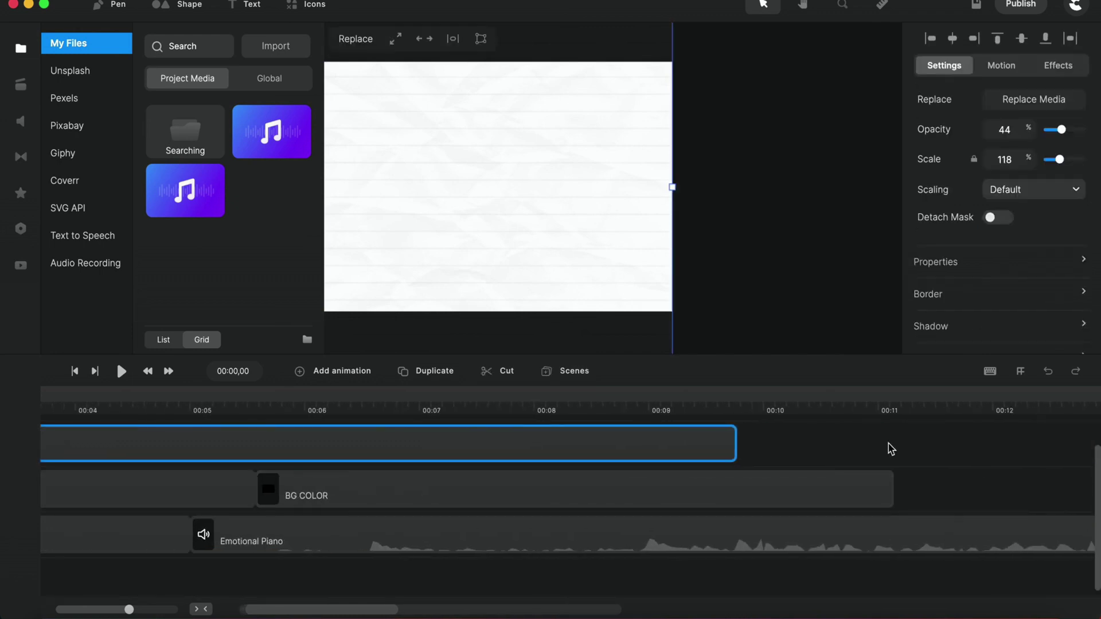
{"action": "left_click_drag", "start_coordinate": [738, 439], "coordinate": [1096, 445]}
{"action": "scroll", "coordinate": [1085, 467], "scroll_direction": "right", "scroll_amount": 6}
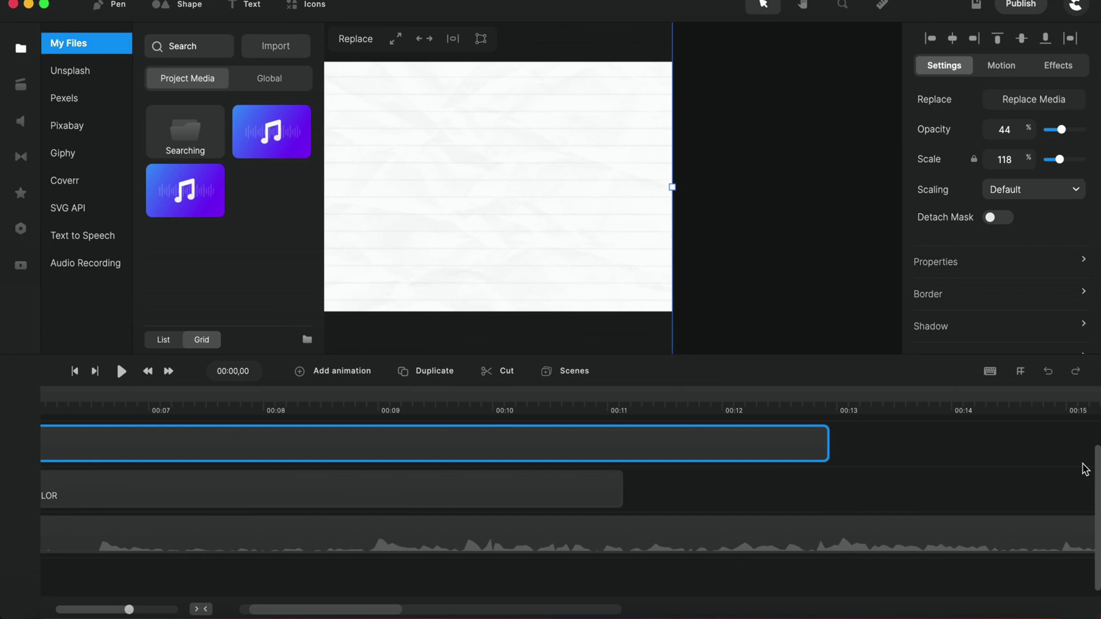
{"action": "left_click_drag", "start_coordinate": [407, 453], "coordinate": [1095, 449]}
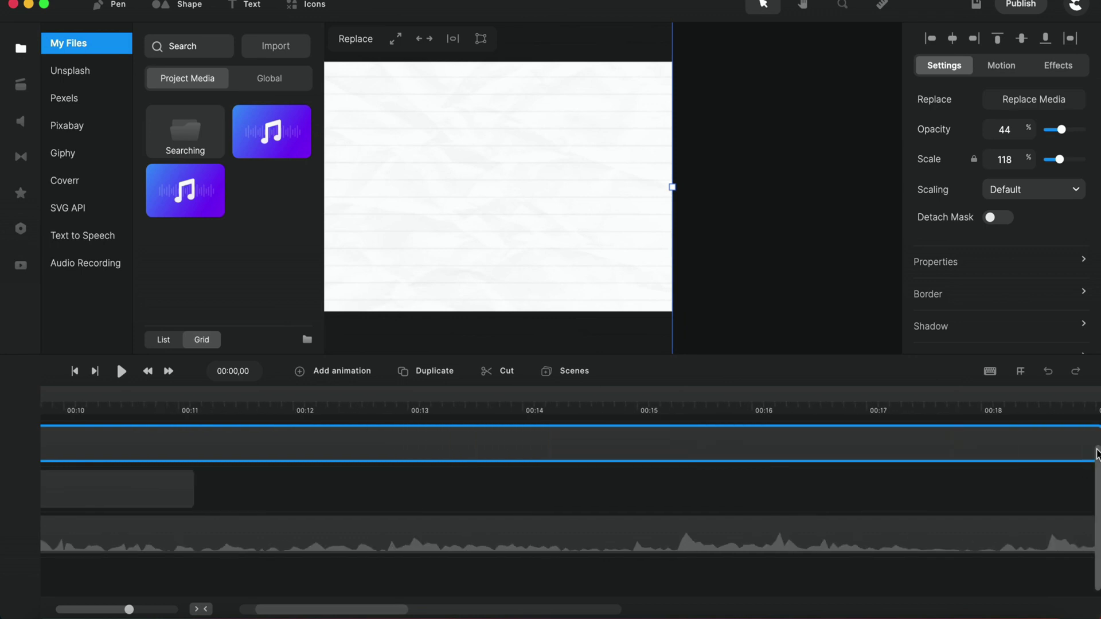
{"action": "left_click_drag", "start_coordinate": [133, 611], "coordinate": [46, 613]}
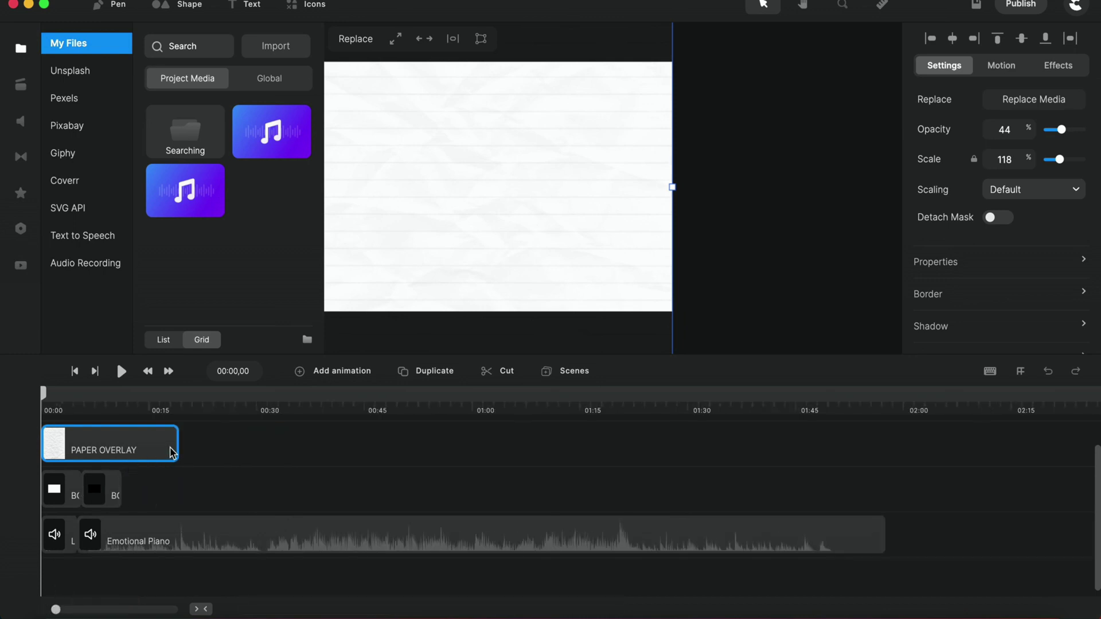
{"action": "left_click_drag", "start_coordinate": [177, 447], "coordinate": [973, 525]}
{"action": "left_click_drag", "start_coordinate": [122, 498], "coordinate": [889, 503]}
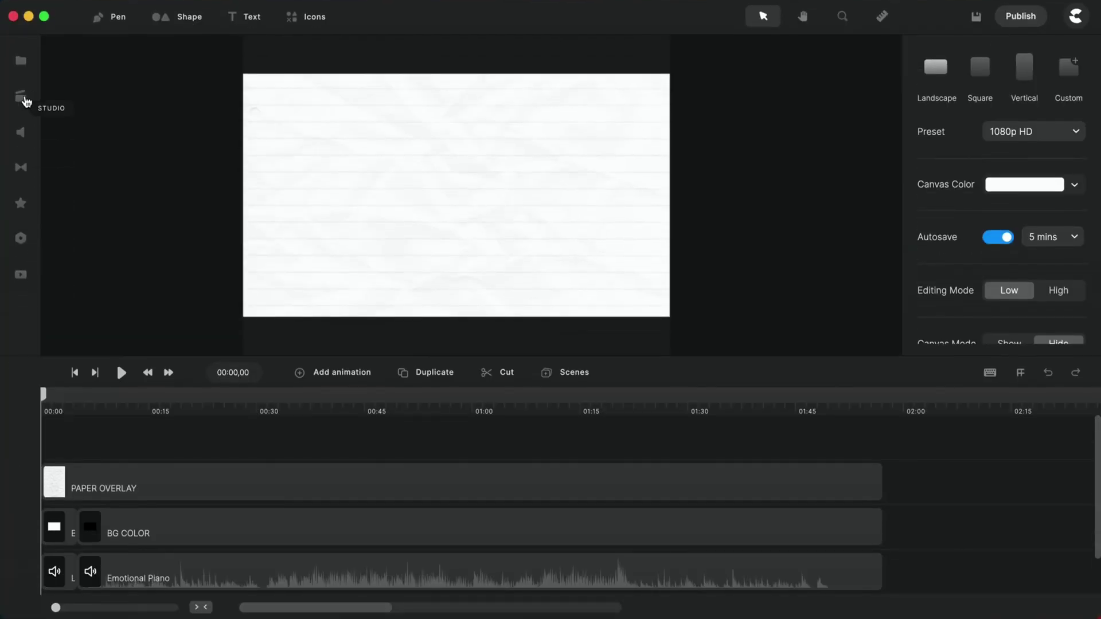
Add the Play Button and Bulb doodle effects to the scene
{"action": "left_click", "coordinate": [21, 97]}
{"action": "scroll", "coordinate": [86, 137], "scroll_direction": "down", "scroll_amount": 1}
{"action": "left_click", "coordinate": [80, 131]}
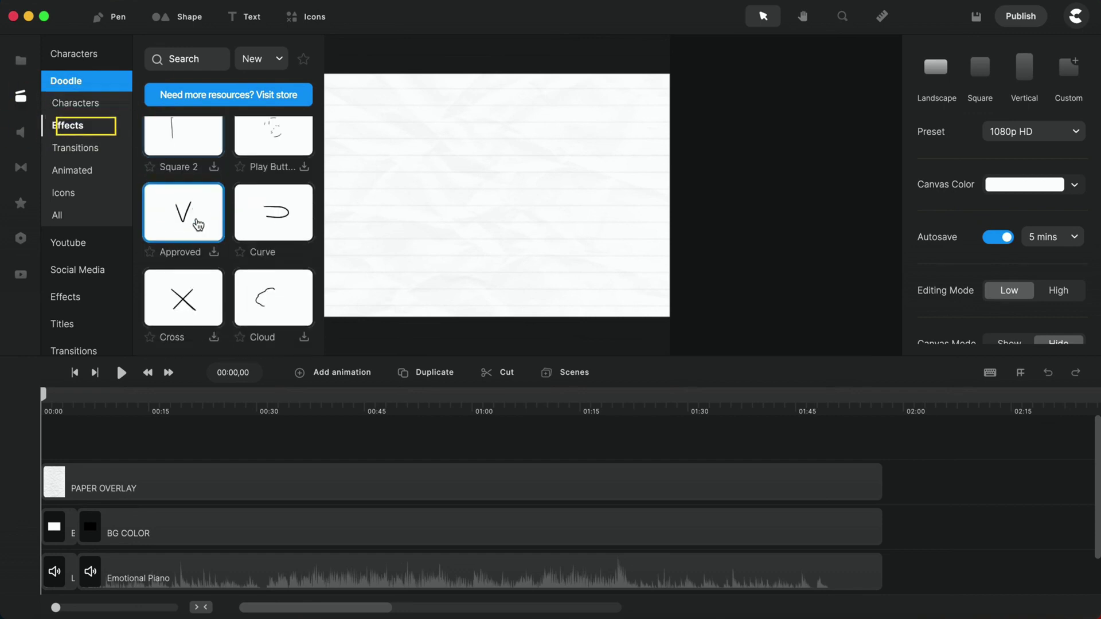
{"action": "left_click", "coordinate": [179, 248]}
{"action": "scroll", "coordinate": [236, 252], "scroll_direction": "down", "scroll_amount": 10}
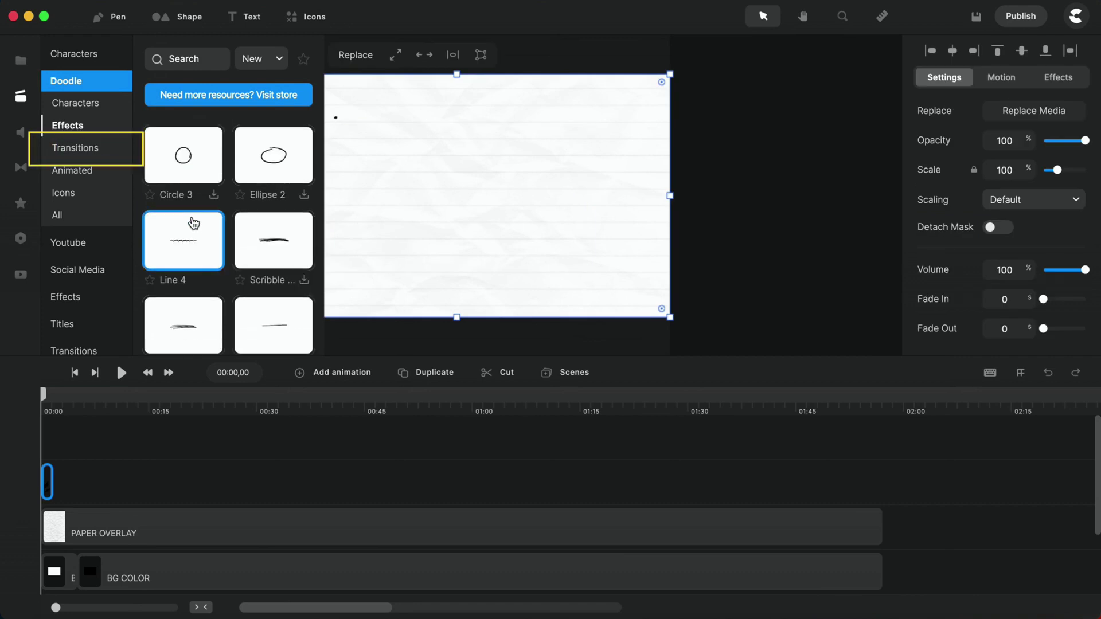
{"action": "left_click", "coordinate": [182, 220]}
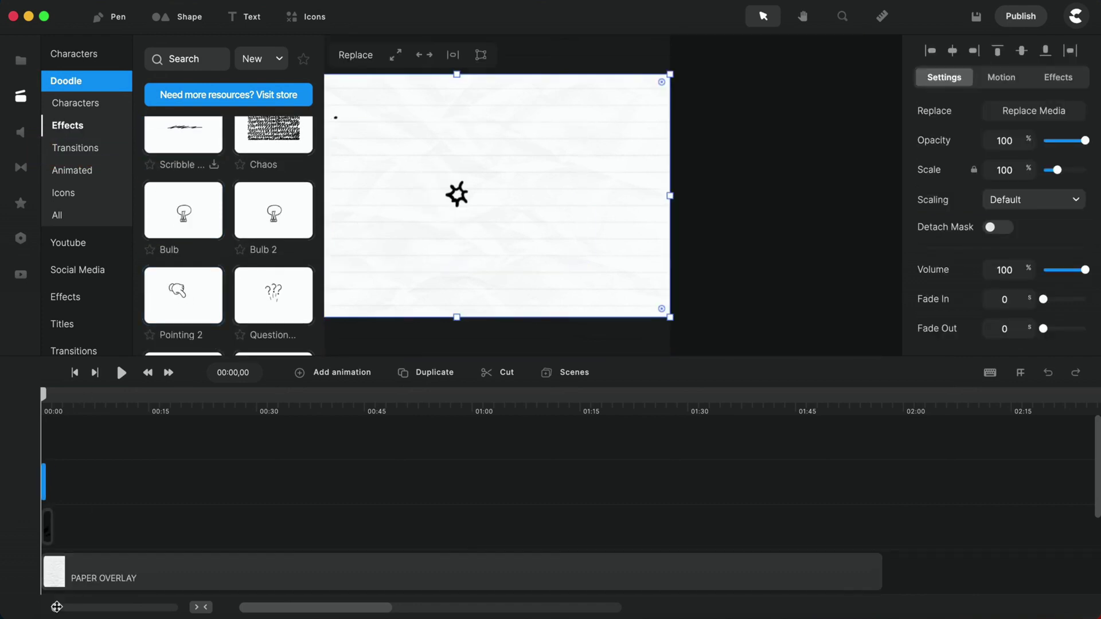
Move a doodle clip to the end of the lower row and add the Popcorn and Movie 2 doodles
{"action": "left_click_drag", "start_coordinate": [115, 481], "coordinate": [351, 524]}
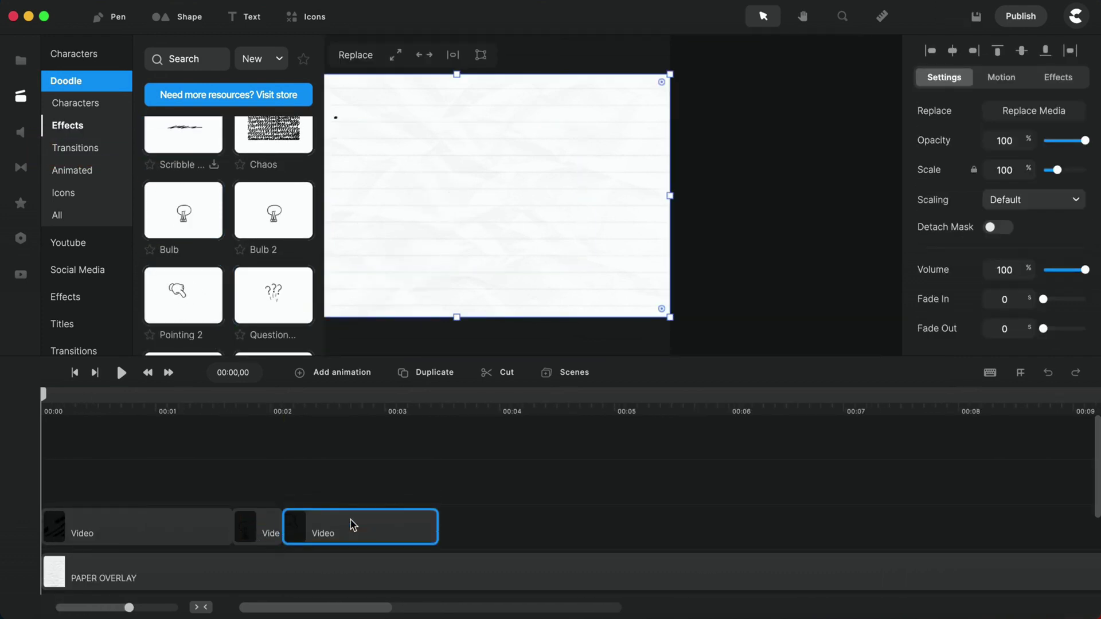
{"action": "left_click", "coordinate": [273, 295]}
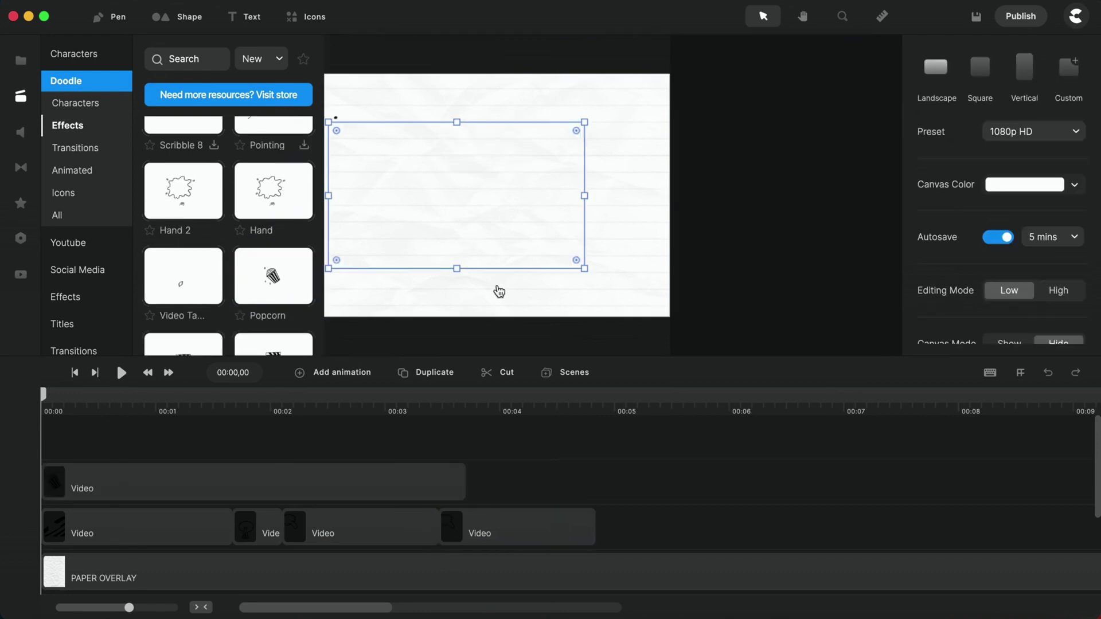
{"action": "scroll", "coordinate": [223, 315], "scroll_direction": "down", "scroll_amount": 5}
{"action": "left_click", "coordinate": [273, 255]}
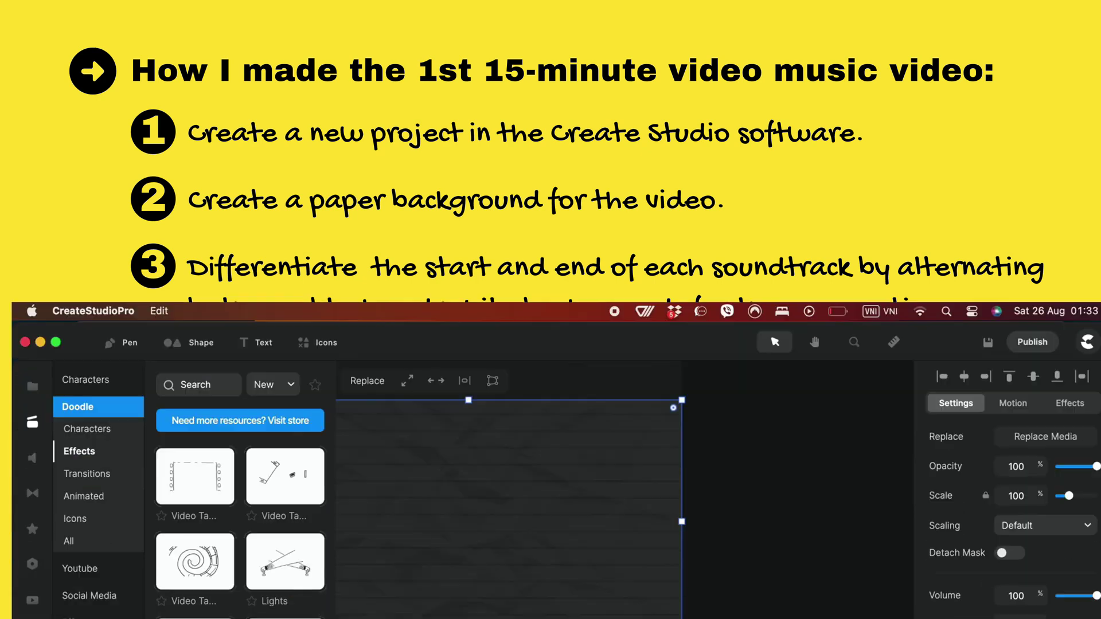
Group the four doodle clips, duplicate the group, and ungroup it again
{"action": "left_click_drag", "start_coordinate": [69, 437], "coordinate": [143, 483]}
{"action": "right_click", "coordinate": [131, 464]}
{"action": "left_click", "coordinate": [151, 399]}
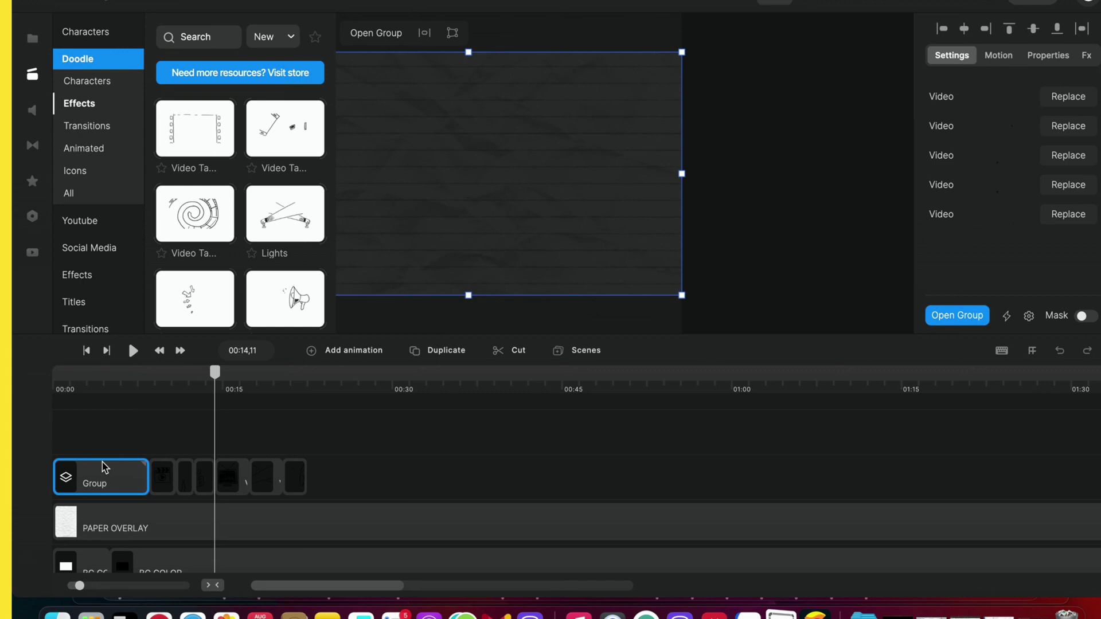
{"action": "left_click", "coordinate": [446, 351]}
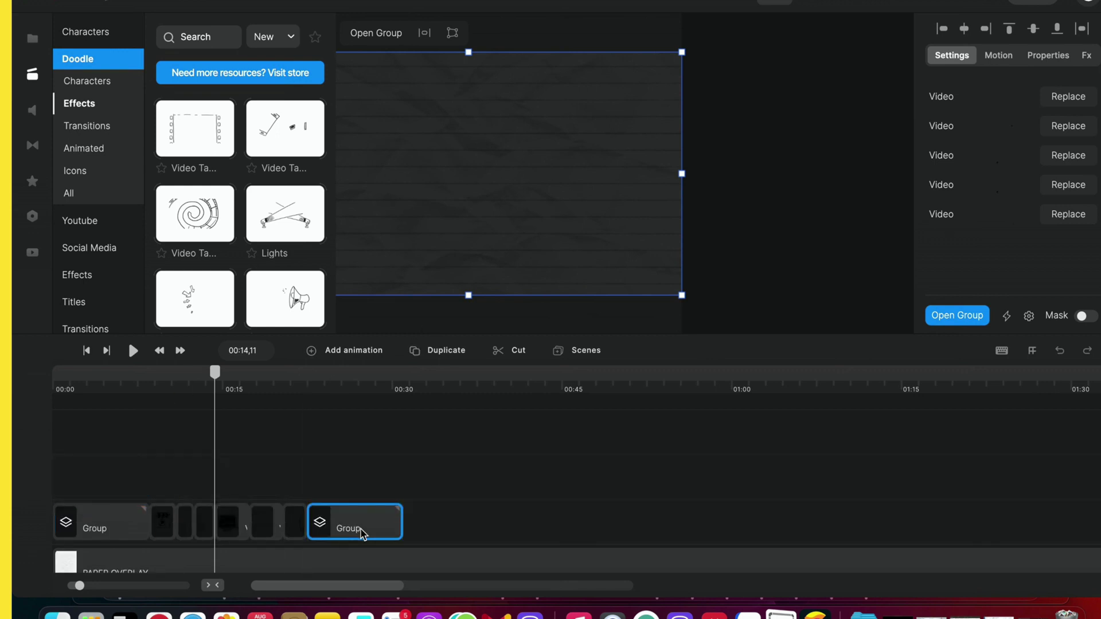
{"action": "right_click", "coordinate": [363, 537]}
{"action": "left_click", "coordinate": [466, 438]}
Group the loose clips, duplicate the group, then ungroup both the copy and the original
{"action": "left_click_drag", "start_coordinate": [325, 409], "coordinate": [427, 486]}
{"action": "right_click", "coordinate": [375, 447]}
{"action": "left_click", "coordinate": [398, 378]}
{"action": "left_click", "coordinate": [415, 351]}
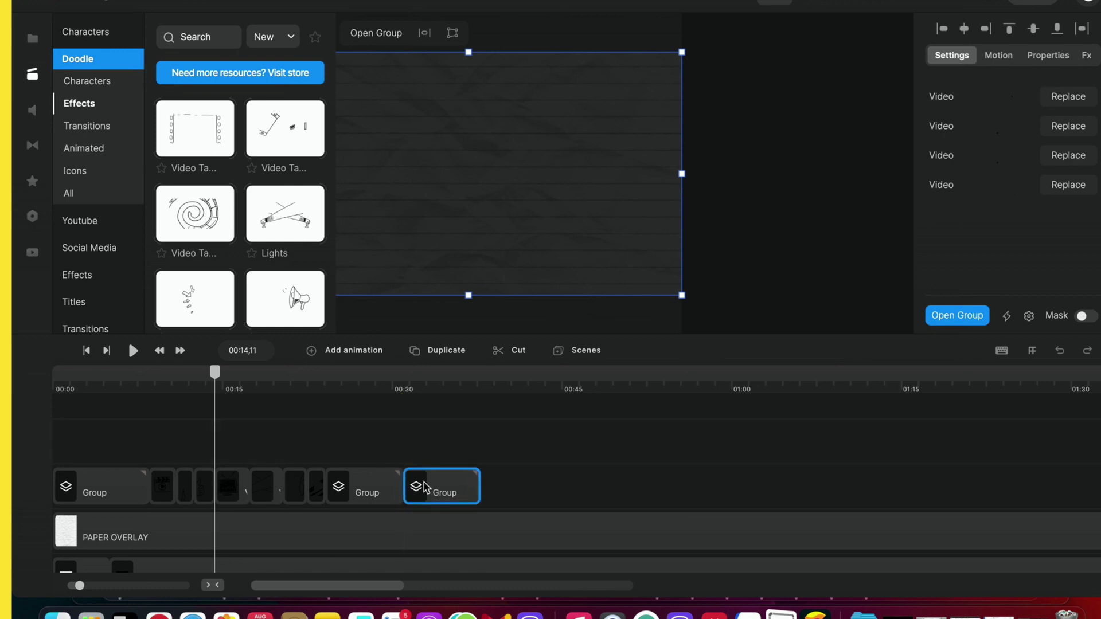
{"action": "right_click", "coordinate": [427, 486]}
{"action": "left_click", "coordinate": [454, 388]}
{"action": "right_click", "coordinate": [385, 484]}
{"action": "left_click", "coordinate": [429, 384]}
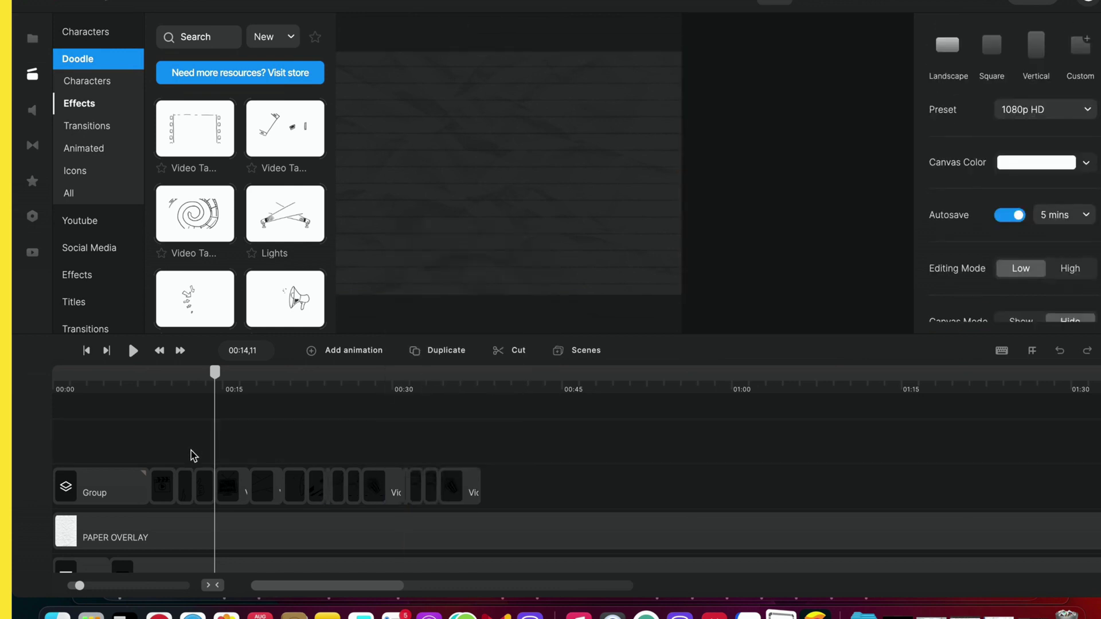
Group three clips, copy the group to the end of the track, and ungroup the copy
{"action": "left_click_drag", "start_coordinate": [193, 454], "coordinate": [237, 487]}
{"action": "right_click", "coordinate": [237, 487]}
{"action": "left_click", "coordinate": [270, 424]}
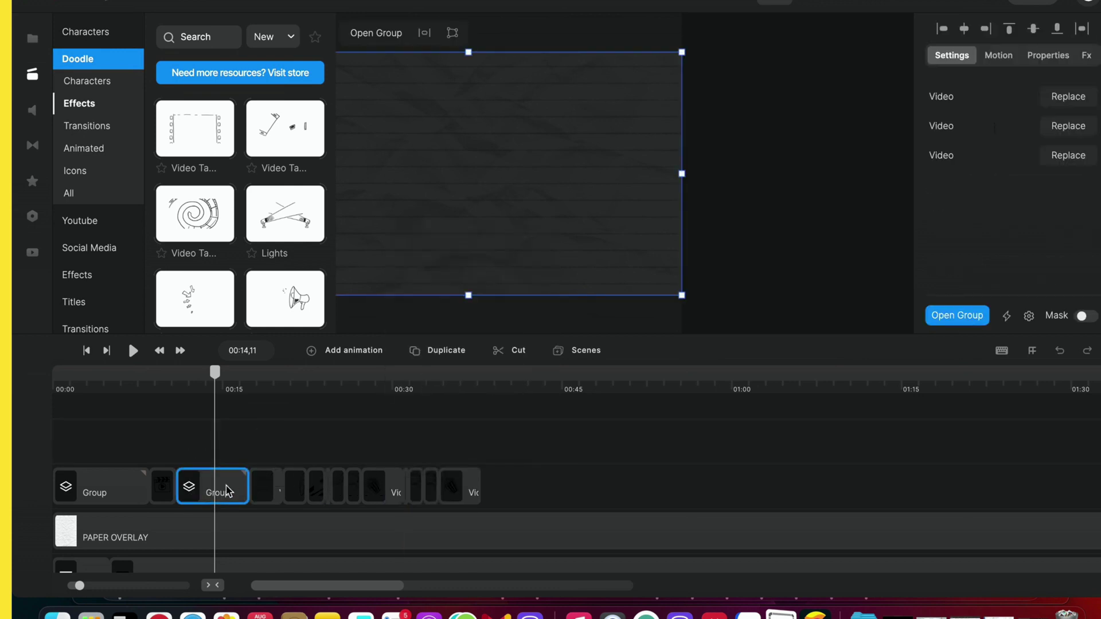
{"action": "left_click", "coordinate": [428, 351]}
{"action": "left_click_drag", "start_coordinate": [498, 424], "coordinate": [519, 530]}
{"action": "right_click", "coordinate": [522, 531]}
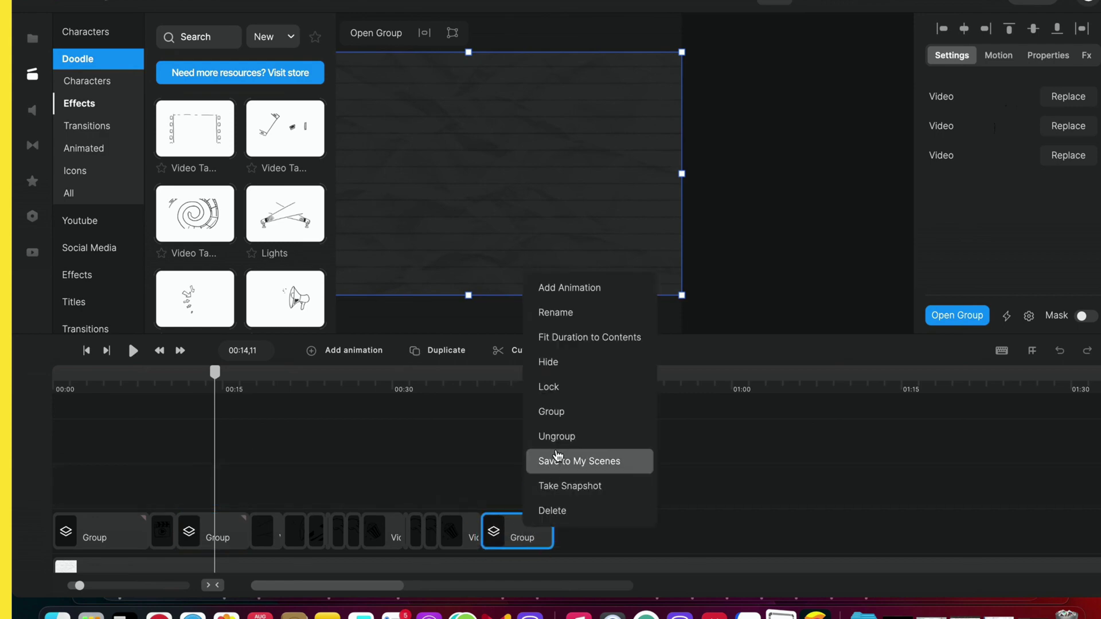
{"action": "left_click", "coordinate": [559, 439]}
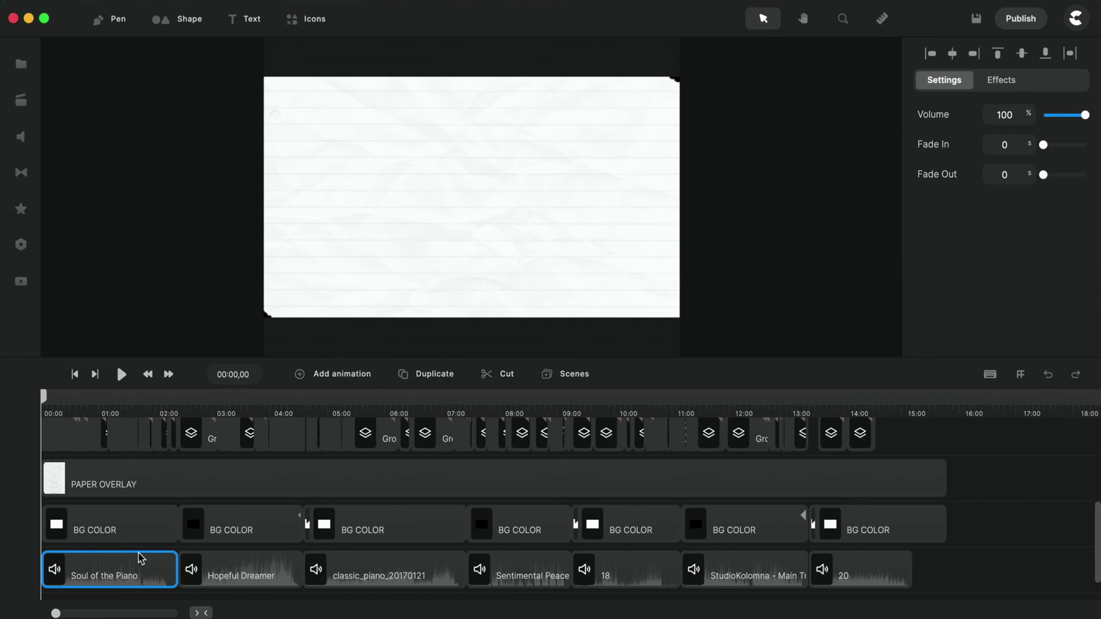
Delete all seven piano audio tracks, from Soul of the Piano through StudioKolomna
{"action": "key", "text": "Delete"}
{"action": "left_click", "coordinate": [210, 569]}
{"action": "key", "text": "Delete"}
{"action": "left_click", "coordinate": [335, 569]}
{"action": "key", "text": "Delete"}
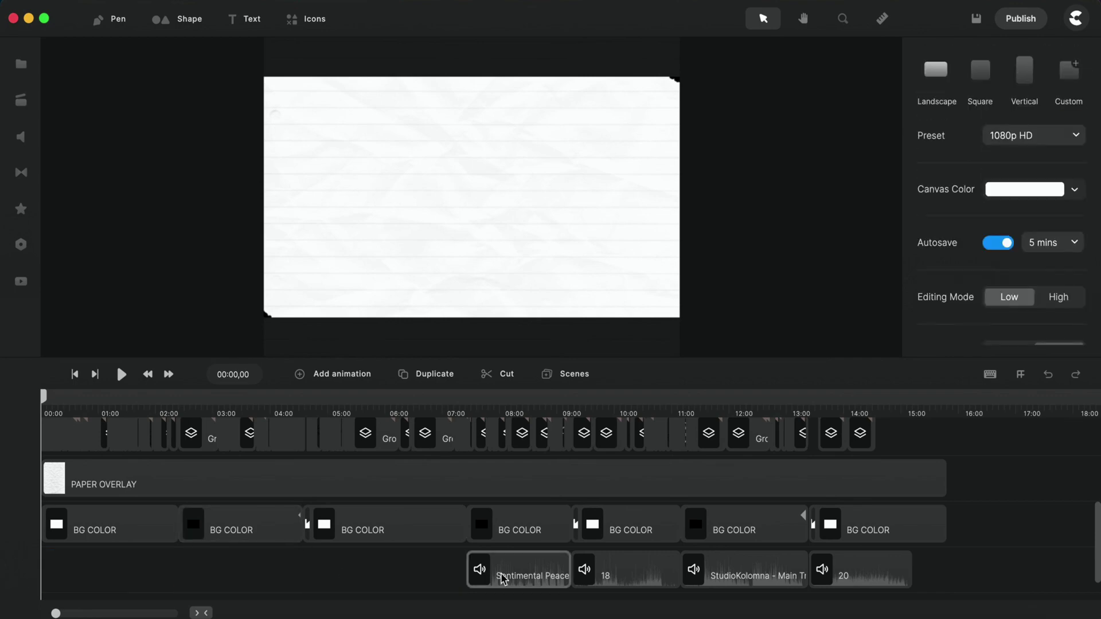
{"action": "left_click", "coordinate": [498, 569]}
{"action": "key", "text": "Delete"}
{"action": "left_click", "coordinate": [602, 569]}
{"action": "key", "text": "Delete"}
{"action": "left_click", "coordinate": [714, 569]}
{"action": "key", "text": "Delete"}
{"action": "left_click", "coordinate": [860, 569]}
{"action": "key", "text": "Delete"}
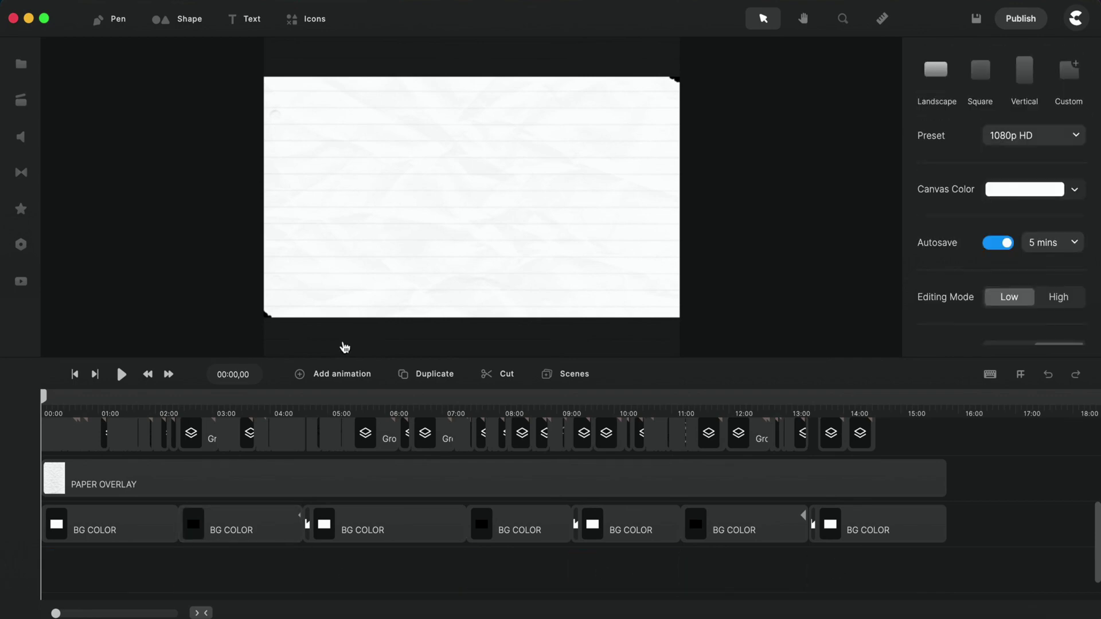
Add Romantic Classical Piano from My Files to the timeline at 00:00
{"action": "left_click", "coordinate": [20, 63]}
{"action": "left_click_drag", "start_coordinate": [185, 281], "coordinate": [278, 257]}
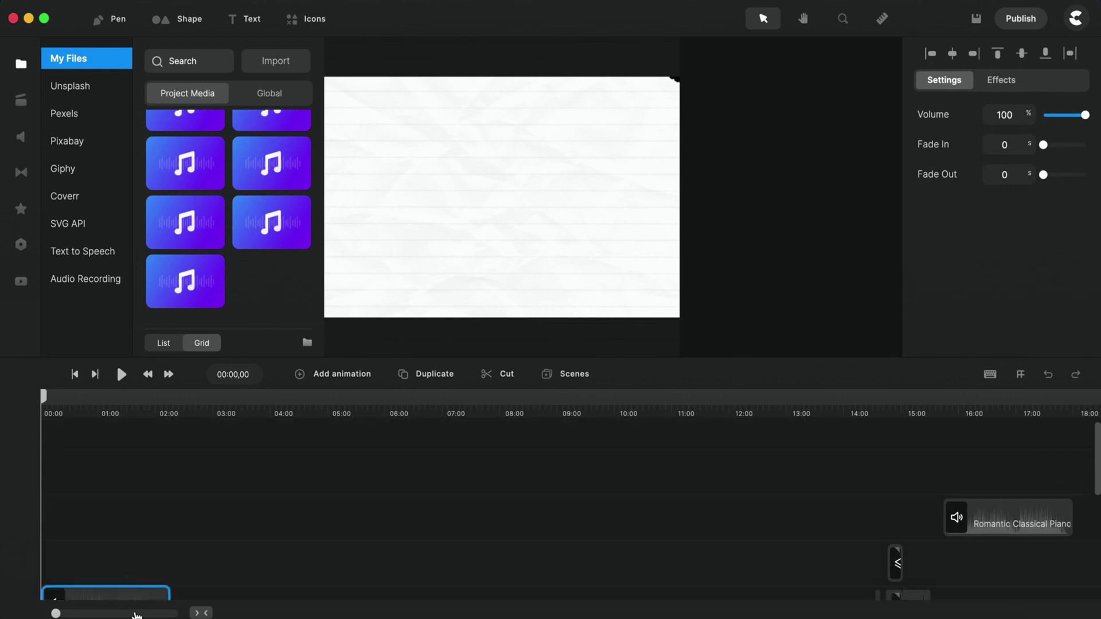
{"action": "scroll", "coordinate": [133, 578], "scroll_direction": "down", "scroll_amount": 2}
{"action": "left_click_drag", "start_coordinate": [125, 549], "coordinate": [114, 548]}
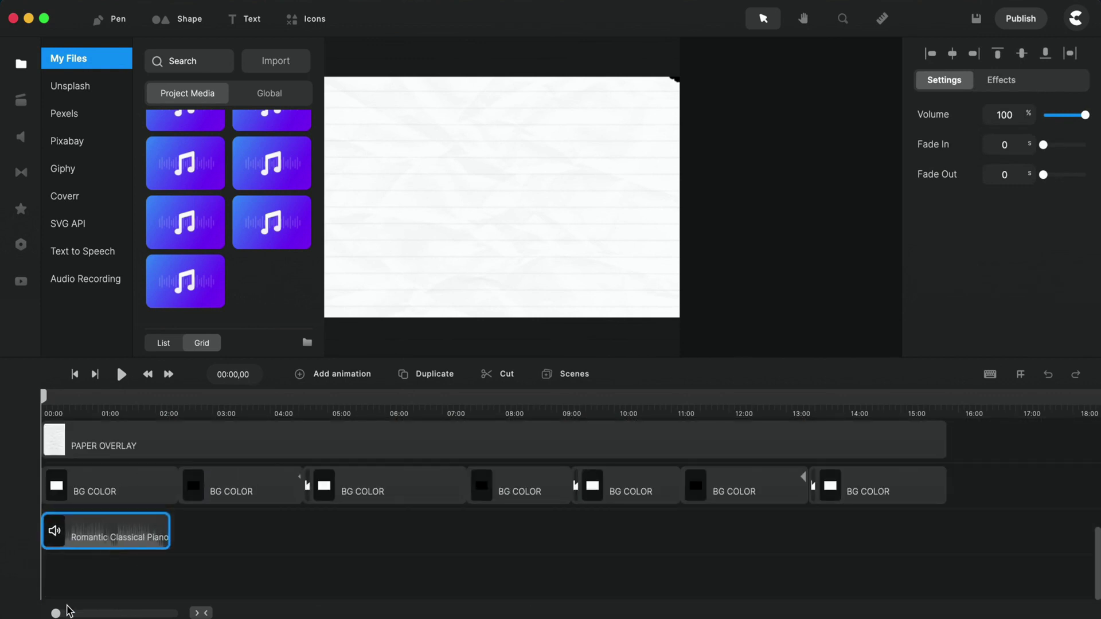
{"action": "left_click_drag", "start_coordinate": [57, 613], "coordinate": [80, 613]}
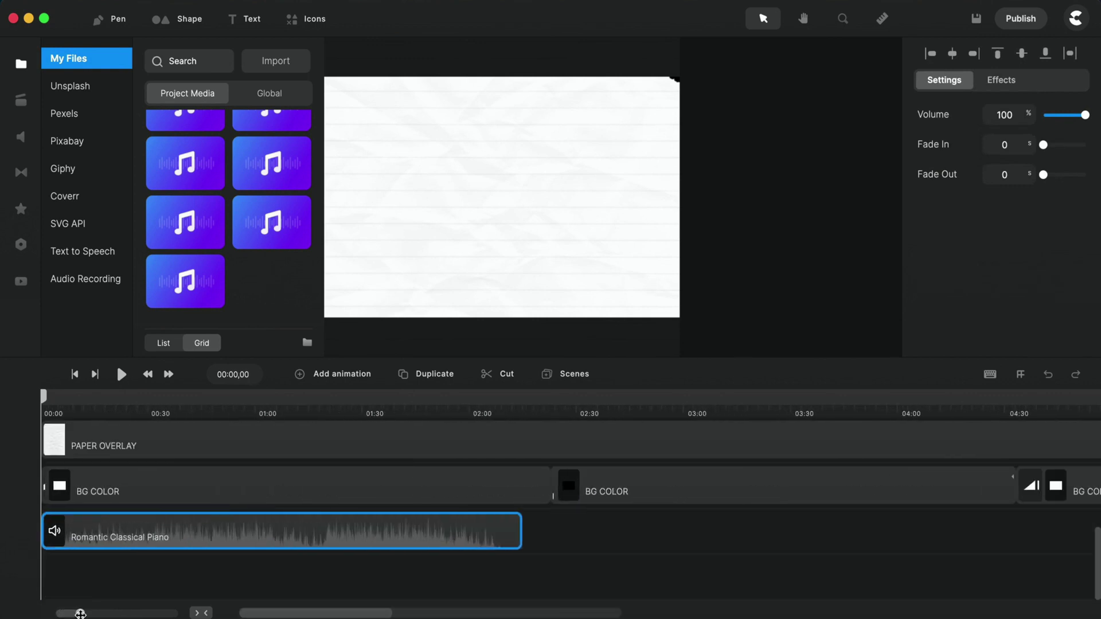
{"action": "scroll", "coordinate": [383, 519], "scroll_direction": "up", "scroll_amount": 2}
Move a doodle group clip up to a new upper row
{"action": "left_click", "coordinate": [539, 518]}
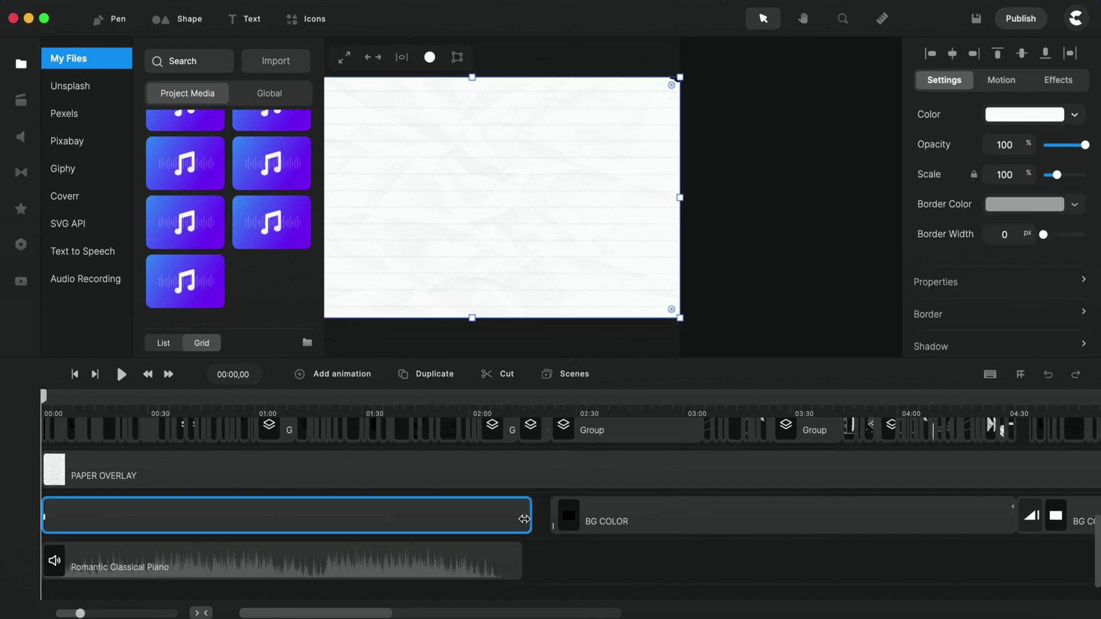
{"action": "scroll", "coordinate": [520, 510], "scroll_direction": "up", "scroll_amount": 2}
{"action": "left_click_drag", "start_coordinate": [80, 613], "coordinate": [91, 614]}
{"action": "scroll", "coordinate": [385, 557], "scroll_direction": "right", "scroll_amount": 3}
{"action": "scroll", "coordinate": [385, 557], "scroll_direction": "down", "scroll_amount": 1}
{"action": "scroll", "coordinate": [383, 557], "scroll_direction": "right", "scroll_amount": 3}
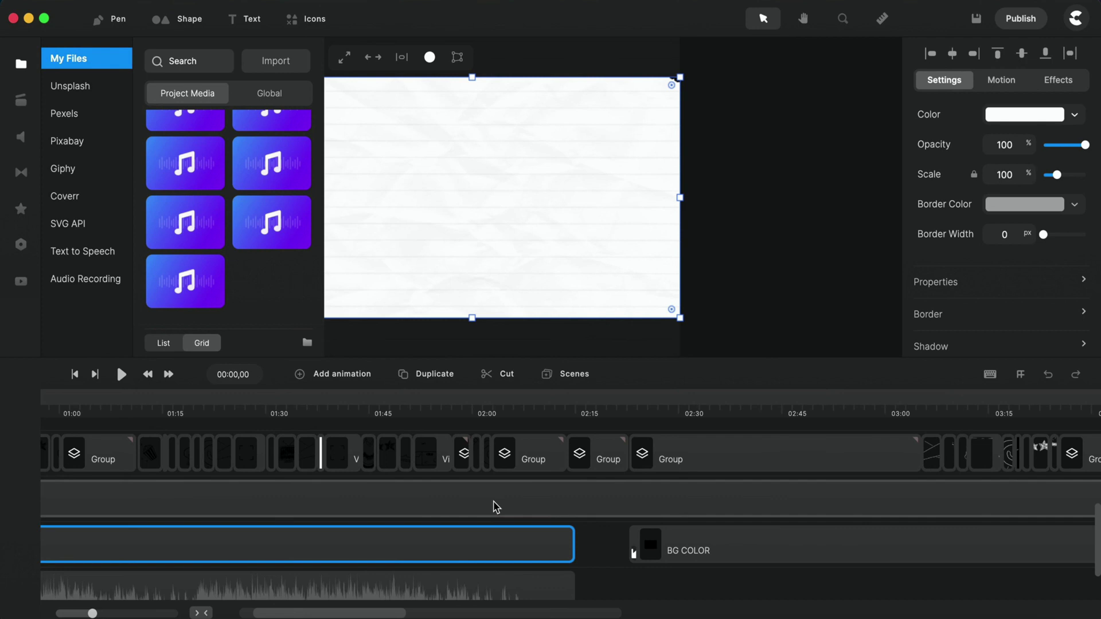
{"action": "left_click", "coordinate": [531, 462]}
{"action": "left_click_drag", "start_coordinate": [531, 462], "coordinate": [459, 487]}
Group two small upper-row clips and shift the new group further right
{"action": "left_click", "coordinate": [456, 453]}
{"action": "left_click", "coordinate": [469, 459], "text": "shift"}
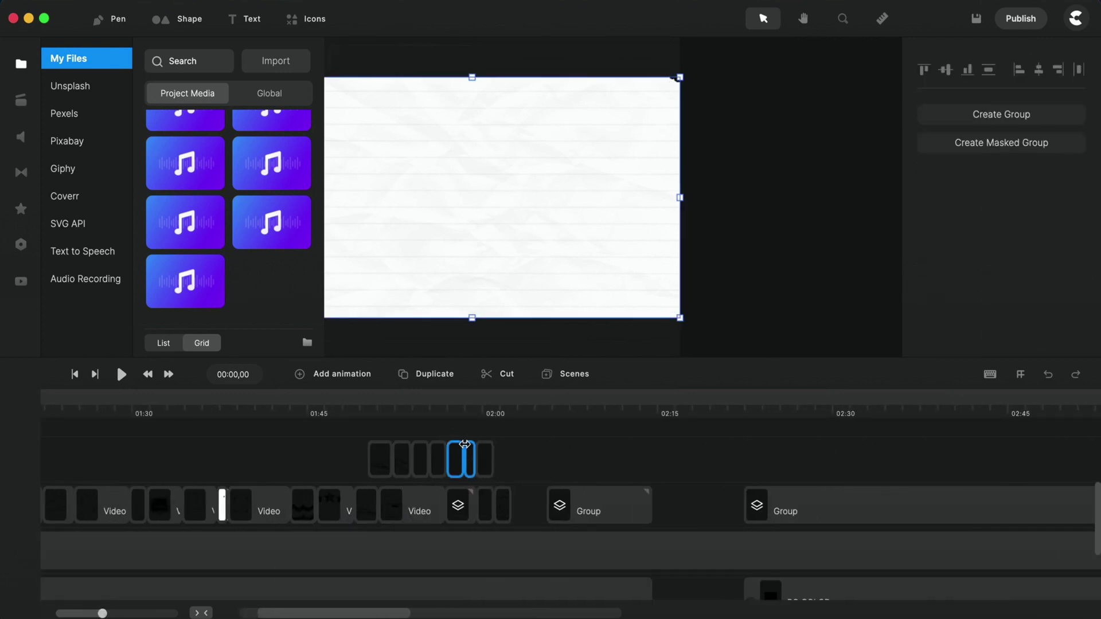
{"action": "right_click", "coordinate": [469, 456]}
{"action": "left_click", "coordinate": [480, 394]}
{"action": "left_click_drag", "start_coordinate": [511, 501], "coordinate": [535, 506]}
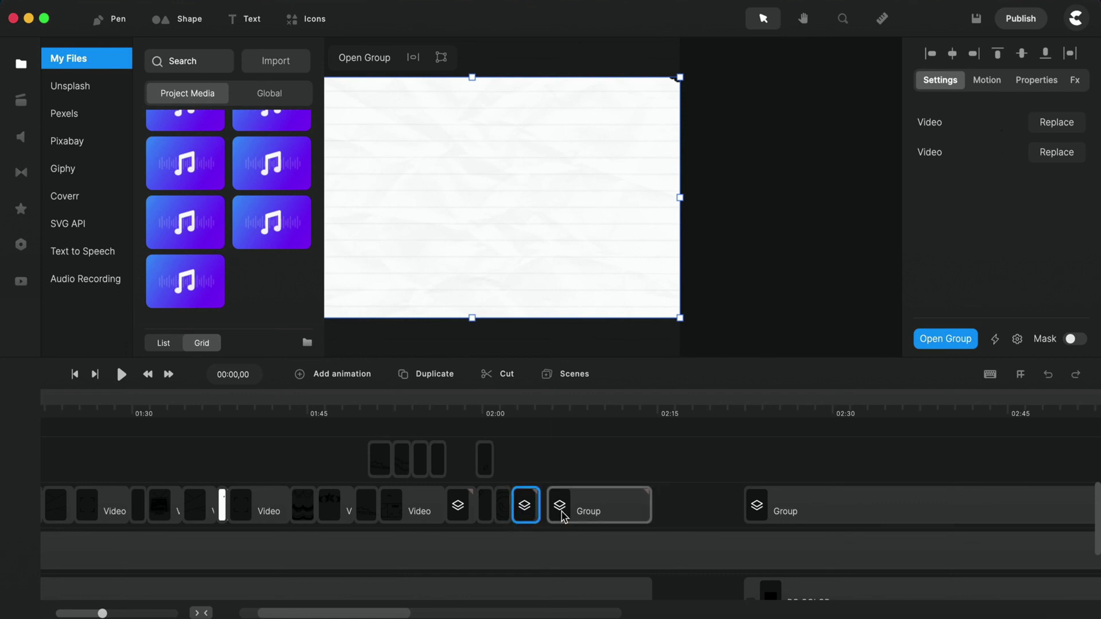
{"action": "left_click", "coordinate": [580, 466]}
Take a snapshot of the group clip and trim the start of the bomb doodle video clip
{"action": "left_click", "coordinate": [113, 613]}
{"action": "scroll", "coordinate": [732, 510], "scroll_direction": "right", "scroll_amount": 15}
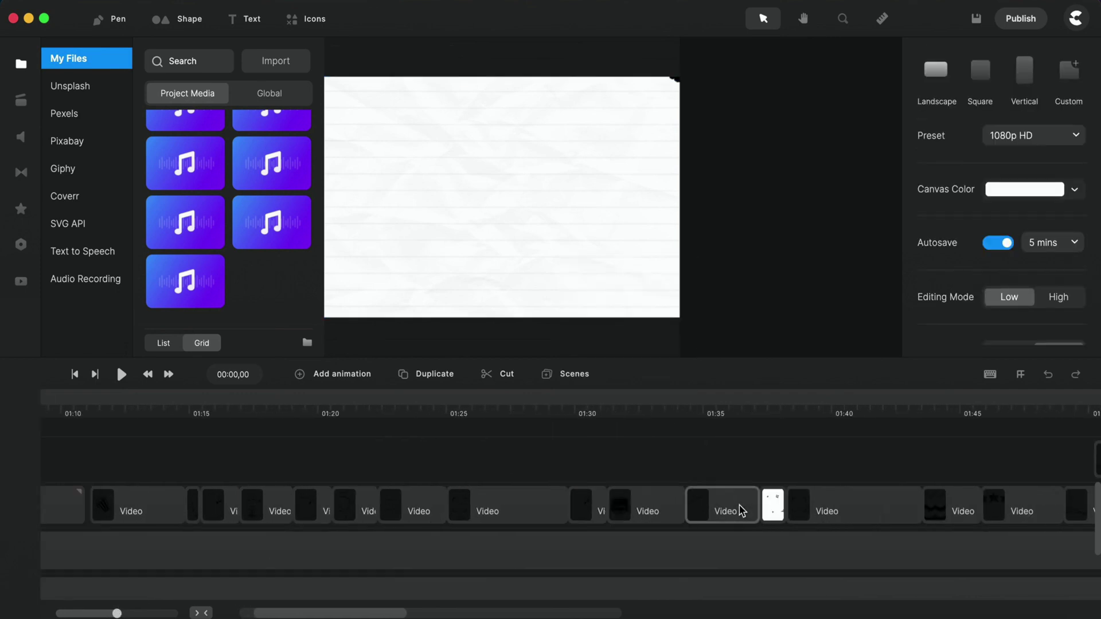
{"action": "right_click", "coordinate": [525, 507]}
{"action": "left_click", "coordinate": [553, 468]}
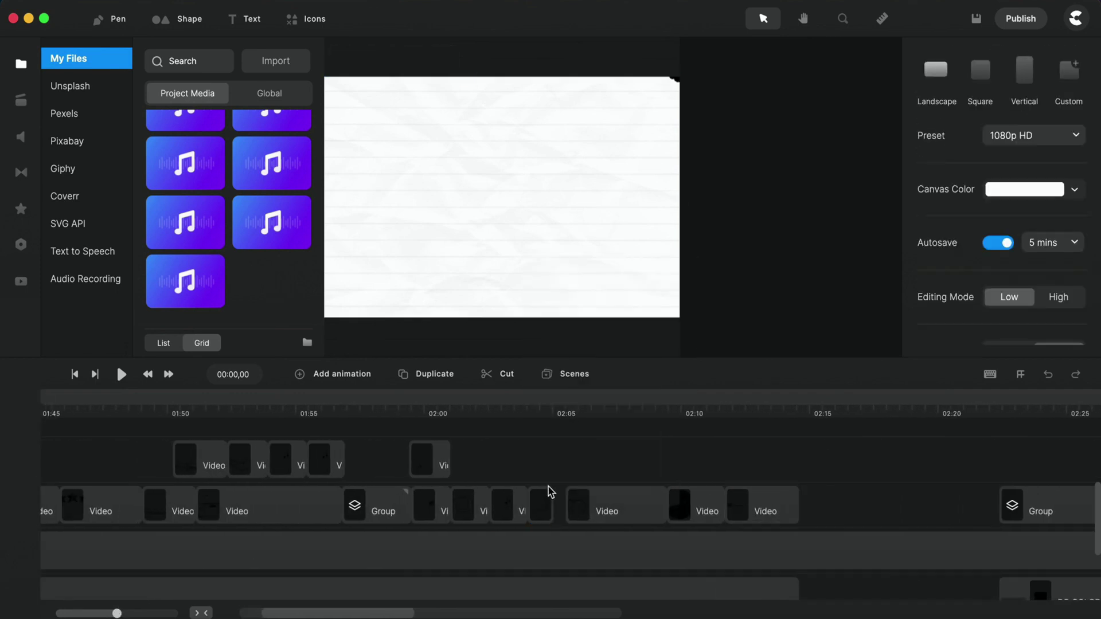
{"action": "left_click", "coordinate": [573, 503]}
{"action": "left_click_drag", "start_coordinate": [577, 504], "coordinate": [600, 510]}
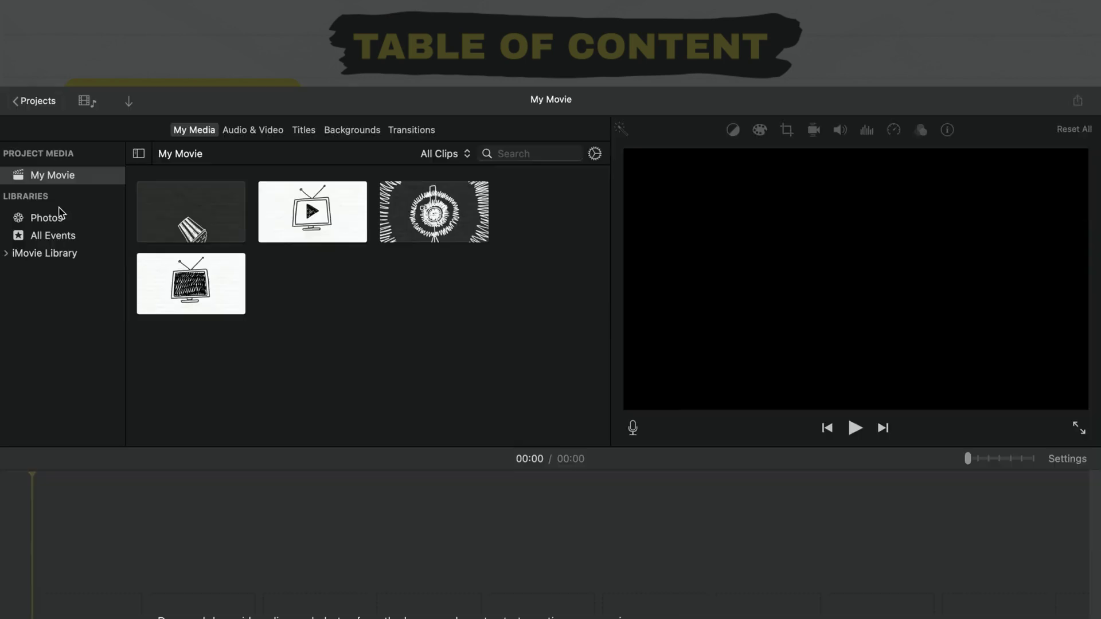
Place the four doodle videos, including the TV one, in order on the iMovie timeline (1:01:01)
{"action": "left_click_drag", "start_coordinate": [192, 209], "coordinate": [457, 385]}
{"action": "left_click_drag", "start_coordinate": [313, 91], "coordinate": [243, 562]}
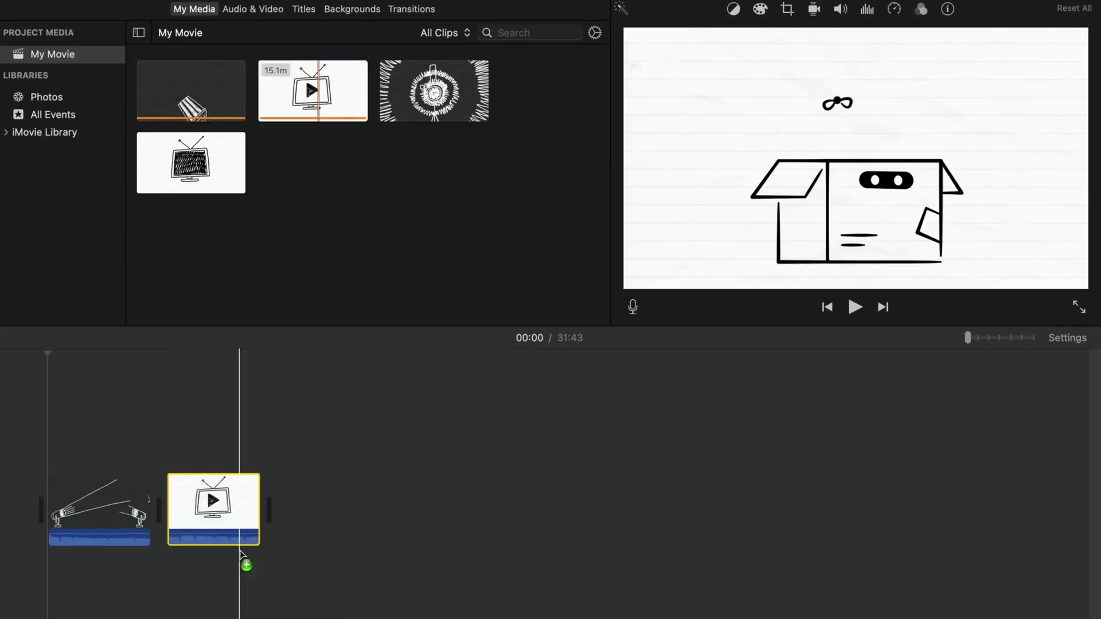
{"action": "left_click_drag", "start_coordinate": [433, 91], "coordinate": [275, 505]}
{"action": "left_click_drag", "start_coordinate": [214, 191], "coordinate": [389, 507]}
Export the movie as a 1080p file named 'Finished video' to Downloads
{"action": "left_click", "coordinate": [1078, 0]}
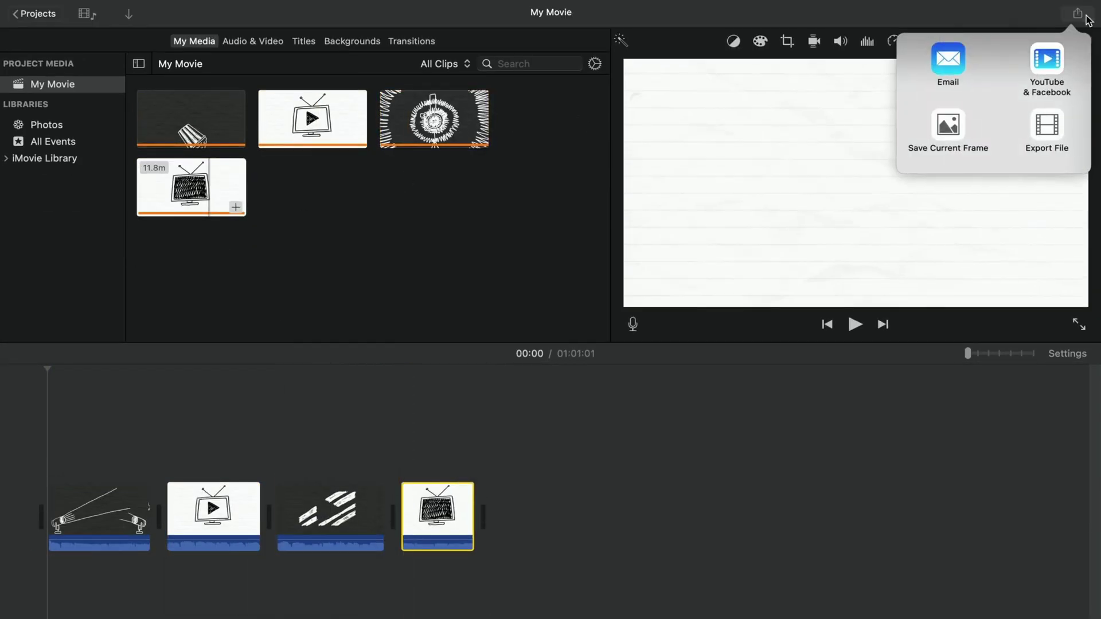
{"action": "left_click", "coordinate": [1047, 95]}
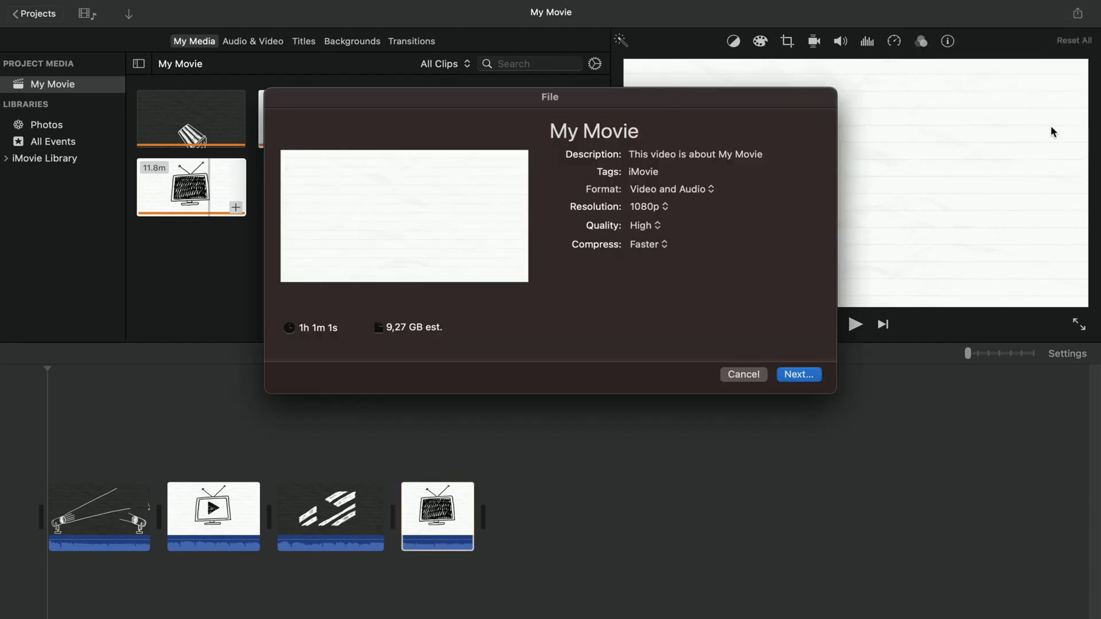
{"action": "left_click", "coordinate": [800, 373]}
{"action": "type", "text": "Finished"}
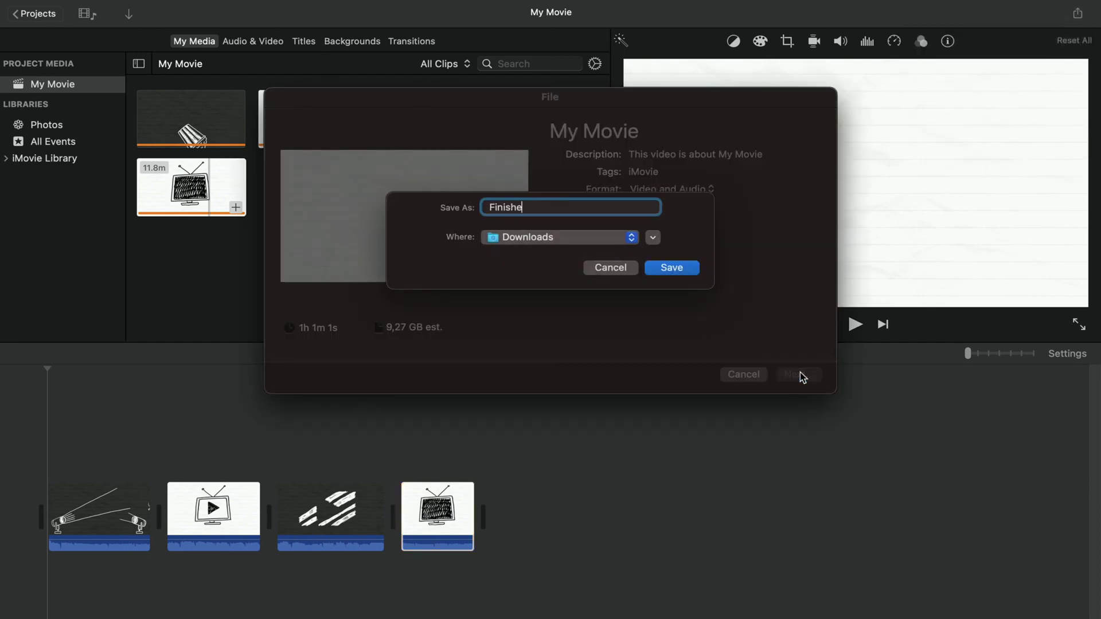